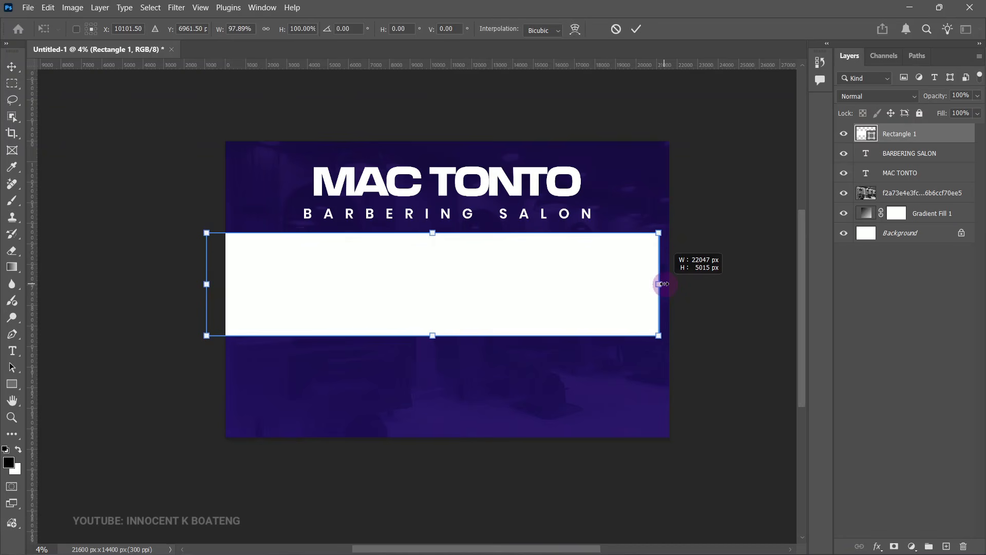
Shrink the white band to about 22047 px wide so it stops short of the canvas's right edge.
drag(663, 283, 663, 284)
double_click(566, 310)
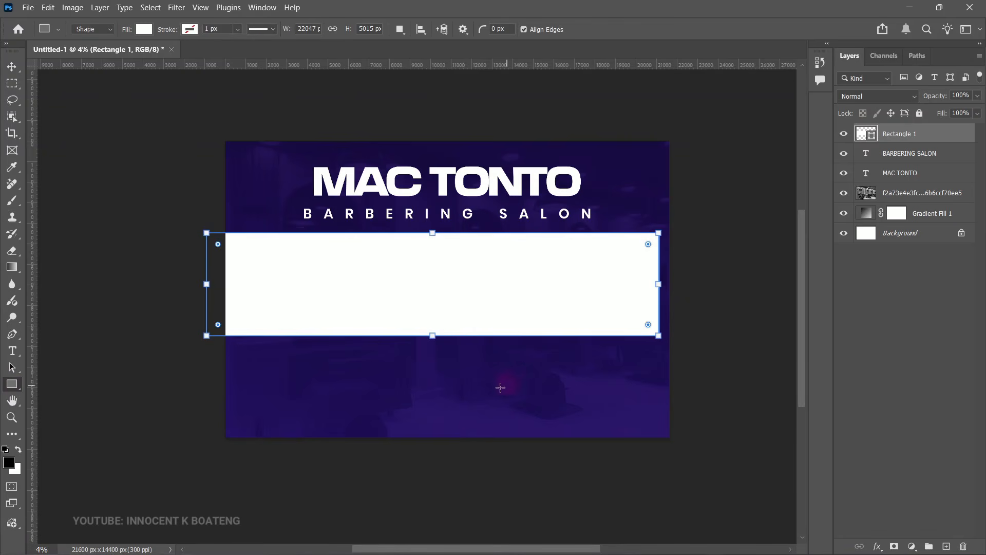
Draw a rectangle of about 4791 × 3803 px below the white band and move it onto the band.
drag(390, 359, 488, 440)
key(v)
drag(521, 411, 549, 296)
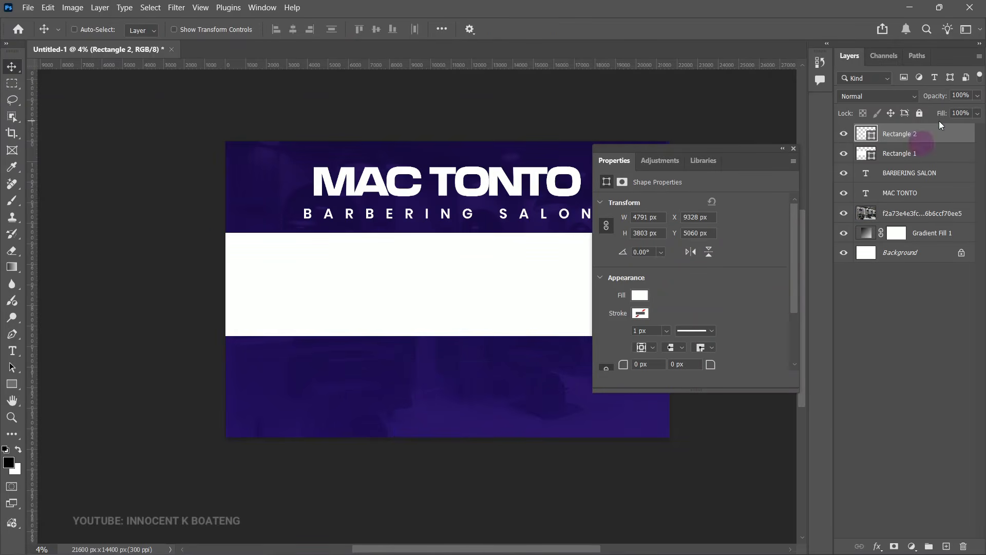
Change the new rectangle's fill to dark maroon #4d0e3f.
double_click(873, 137)
click(376, 161)
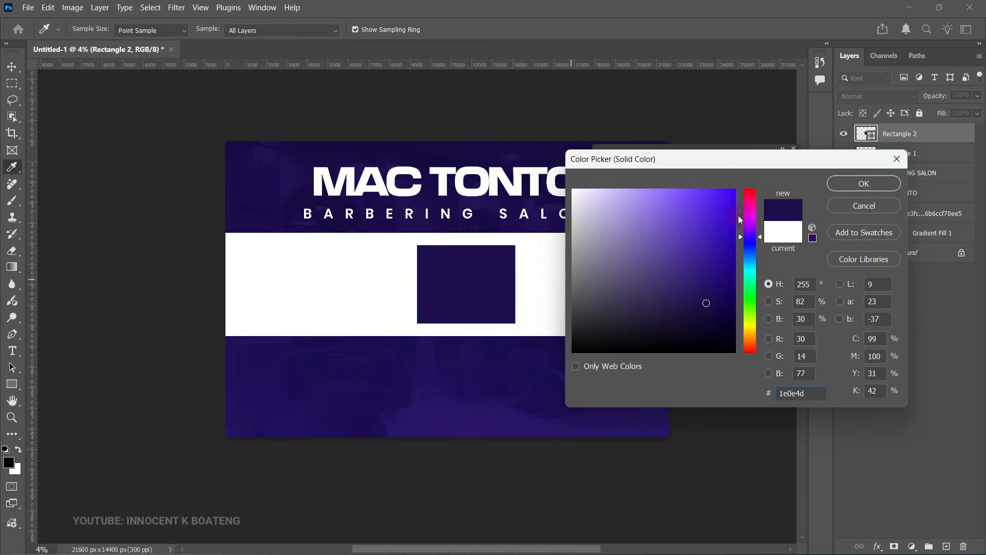
click(751, 210)
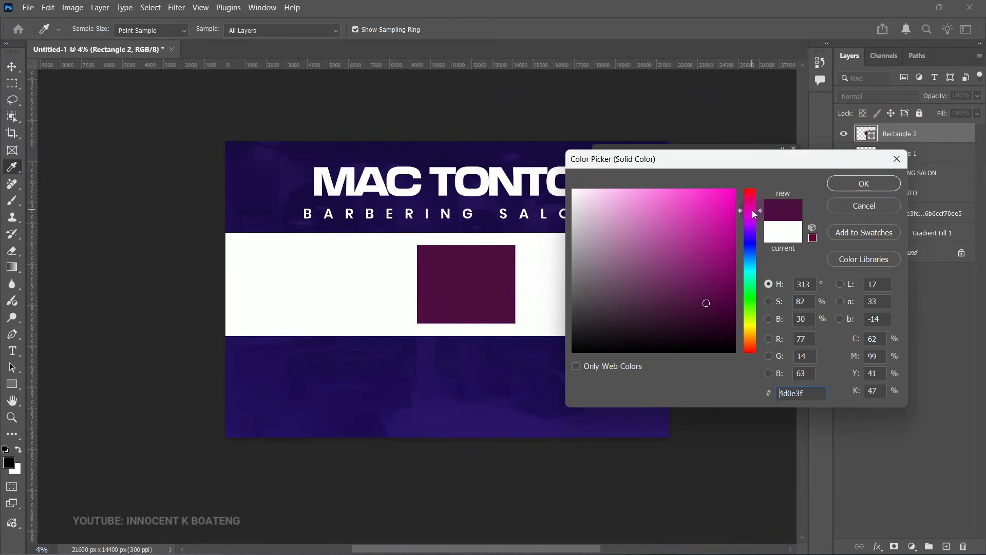
click(866, 184)
click(794, 149)
Transform the maroon rectangle to about 96.9% width and 121.7% height so it nearly fills the white band's height.
click(451, 322)
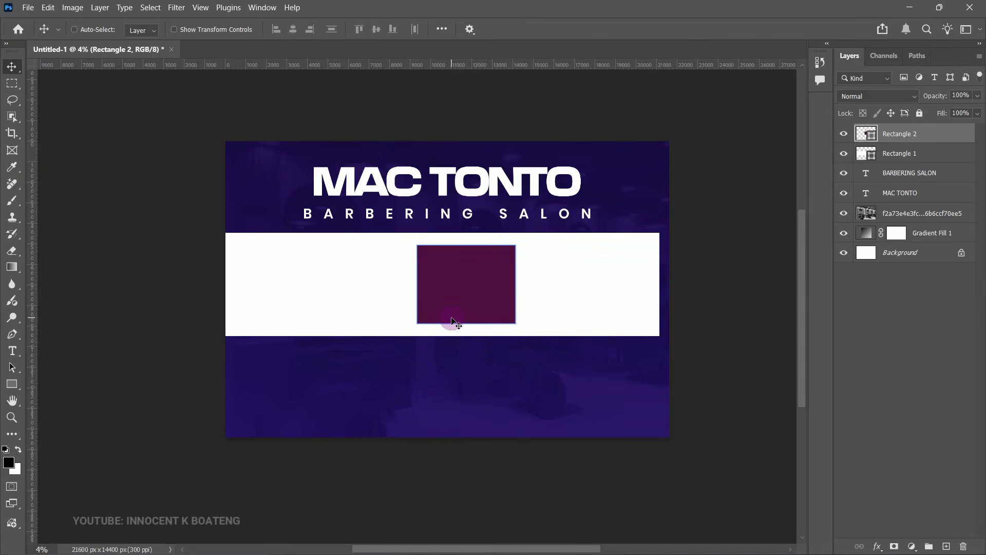
key(ctrl+t)
drag(517, 283, 511, 282)
drag(510, 245, 513, 244)
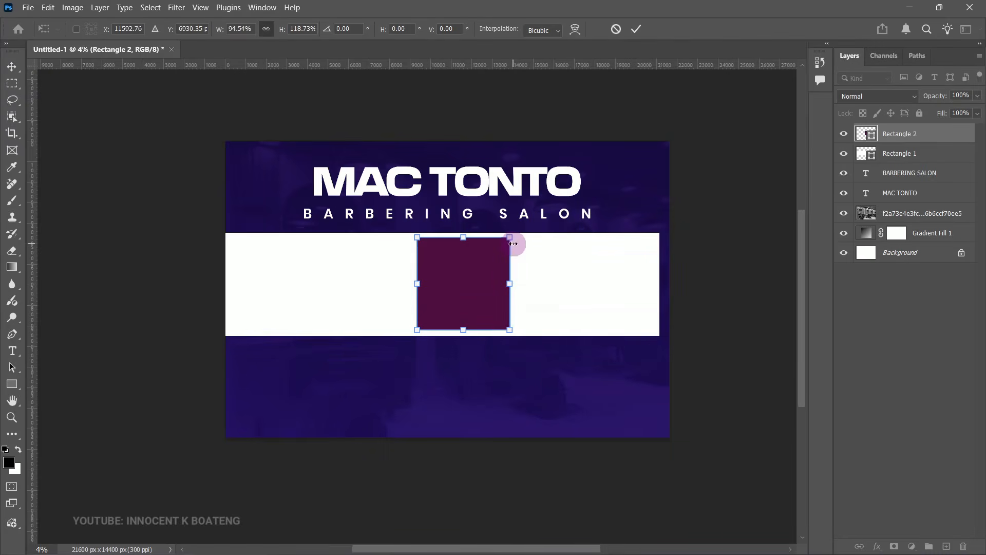
drag(505, 329, 512, 332)
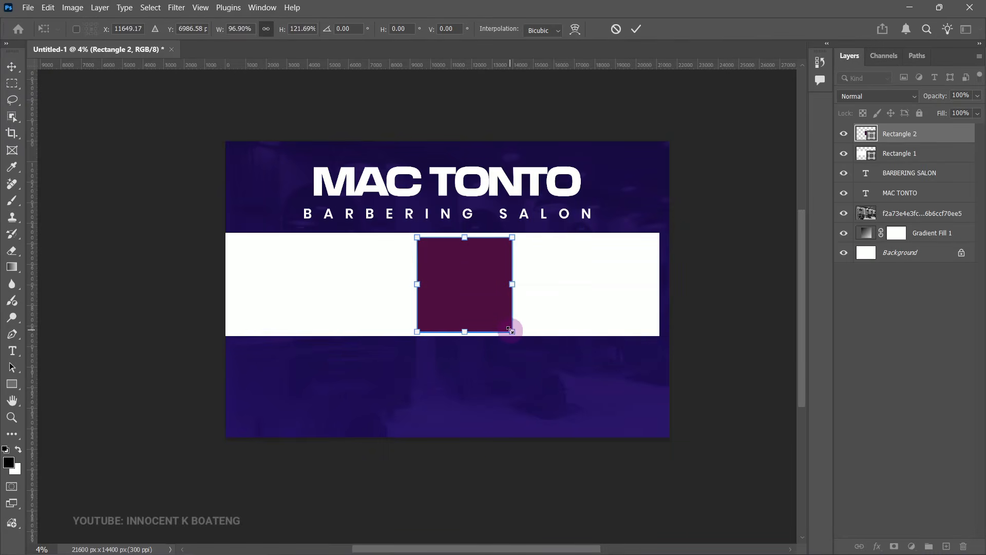
double_click(464, 280)
Duplicate the maroon rectangle twice, lining the copies up to its right with narrow gaps.
key(ctrl+j)
drag(455, 280, 659, 284)
key(ctrl+j)
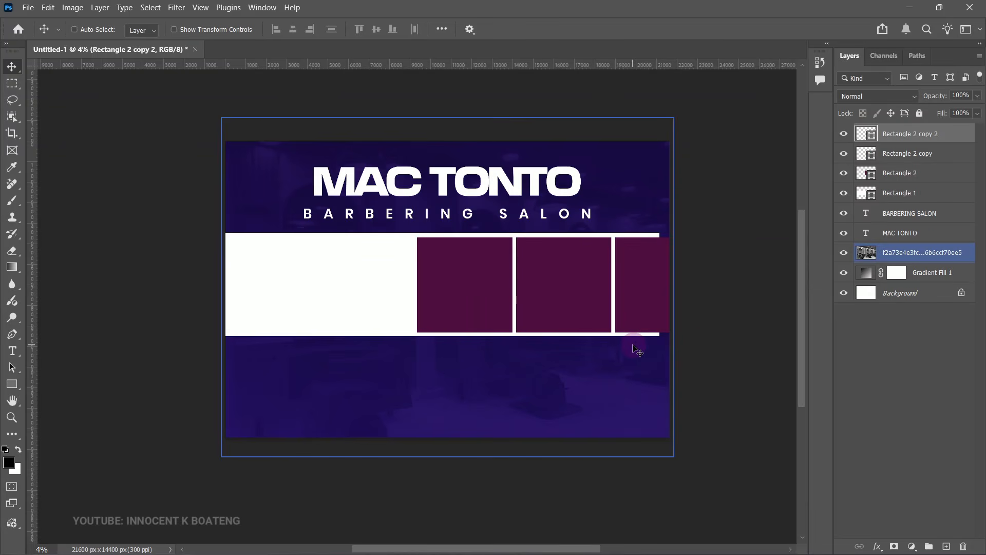
Group the three maroon rectangle layers.
drag(899, 176, 907, 138)
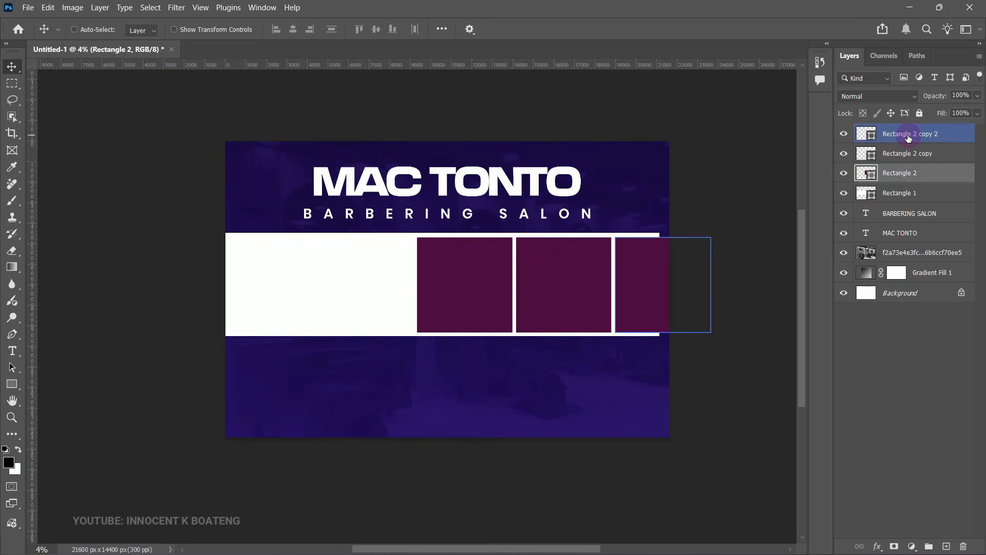
shift+click(911, 172)
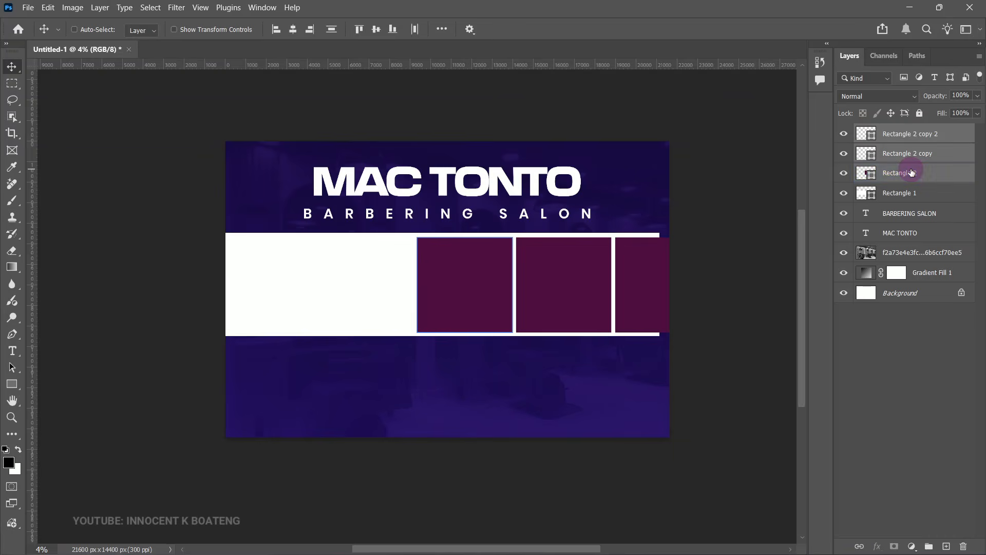
key(ctrl+g)
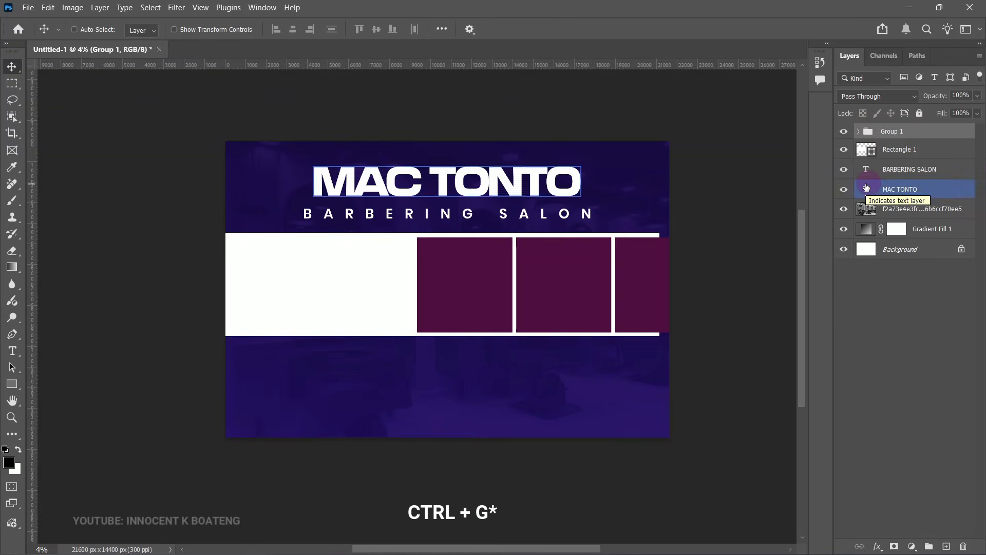
Resize the group of maroon rectangles to about 12947 px wide and fit it inside the white band's right end.
key(ctrl+t)
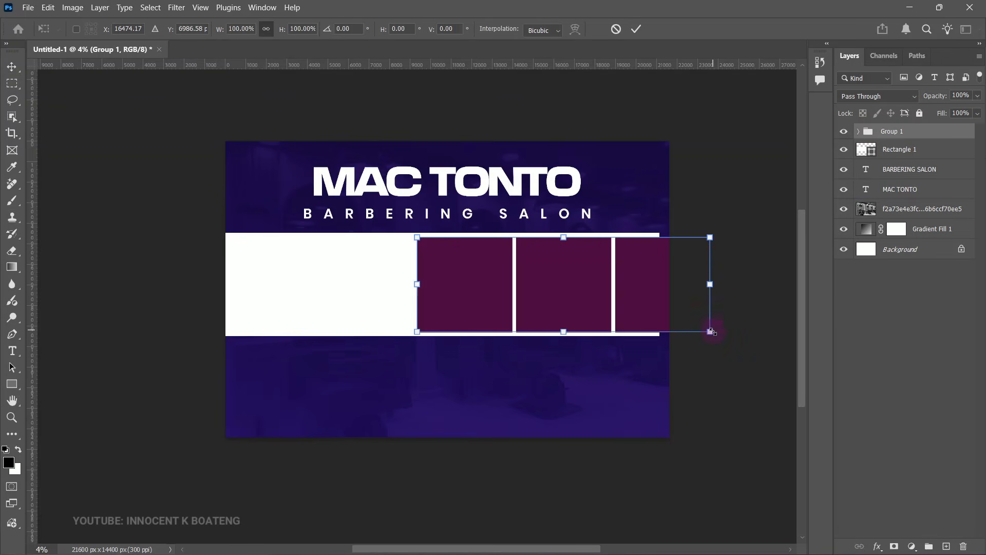
drag(710, 282, 627, 299)
drag(411, 284, 387, 287)
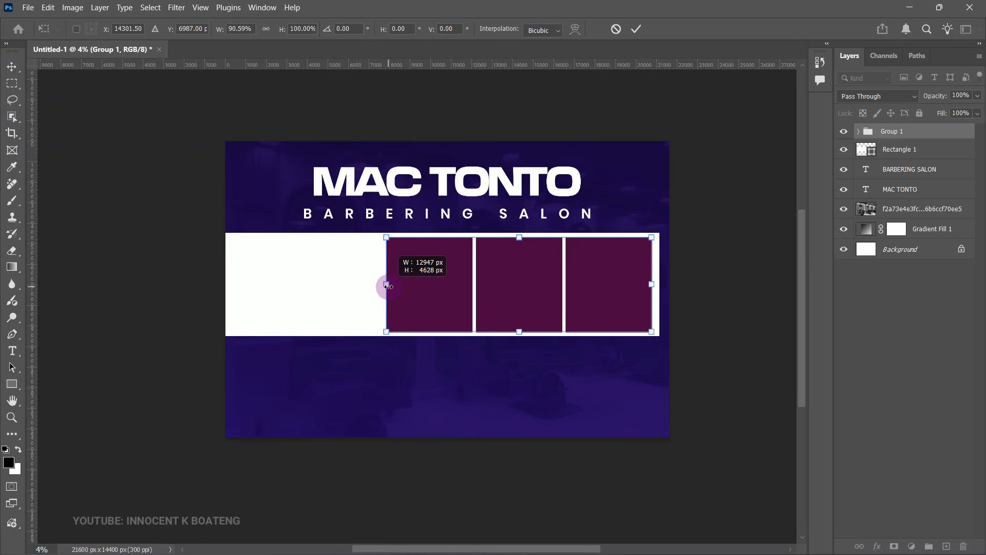
click(661, 363)
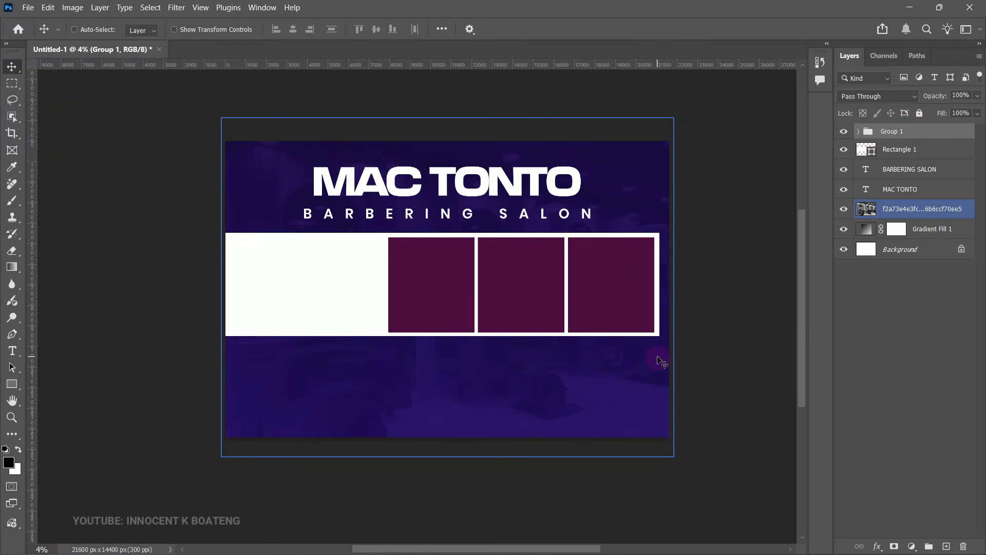
Distribute the three maroon rectangles inside Group 1 by their horizontal centers and check the gaps between them.
click(868, 131)
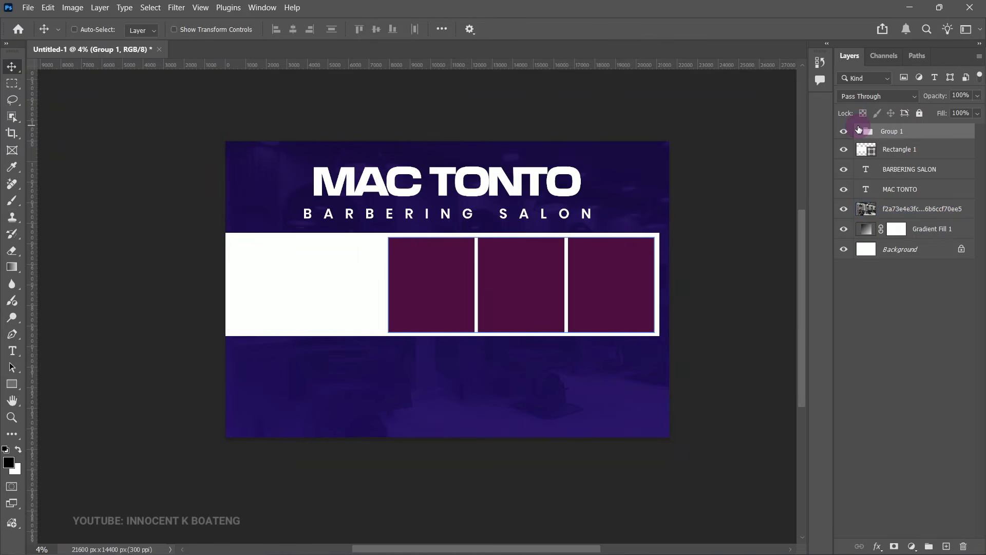
click(859, 132)
click(903, 149)
shift+click(902, 190)
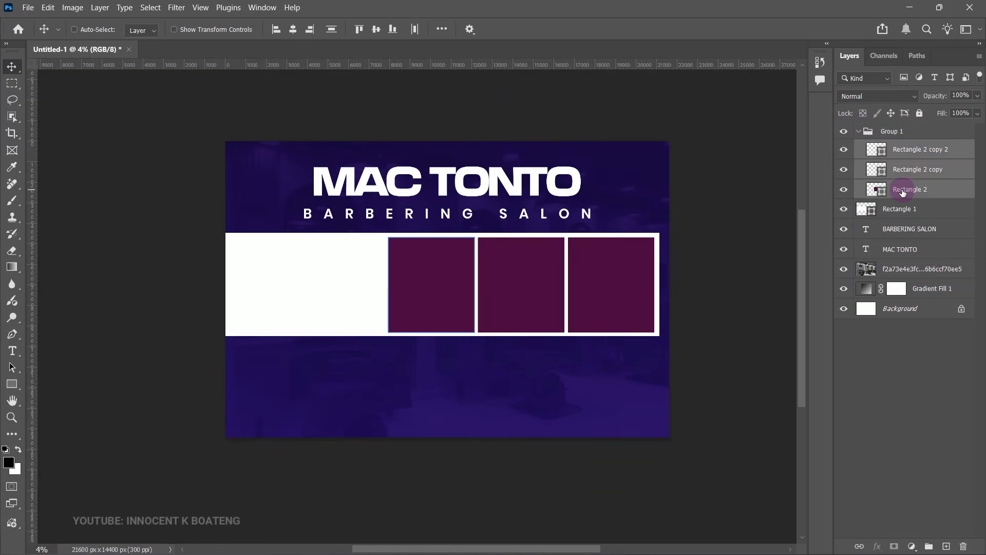
click(99, 7)
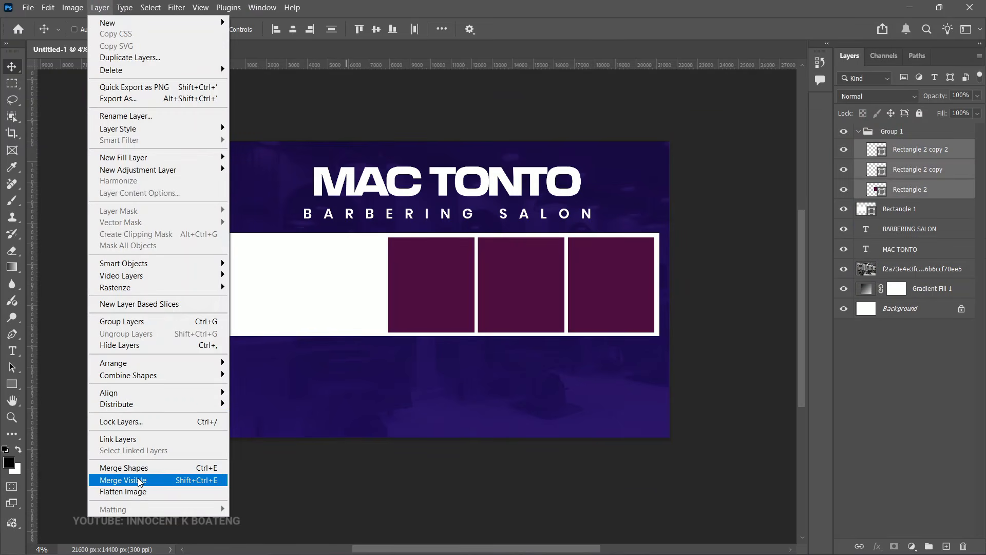
mouse_move(153, 411)
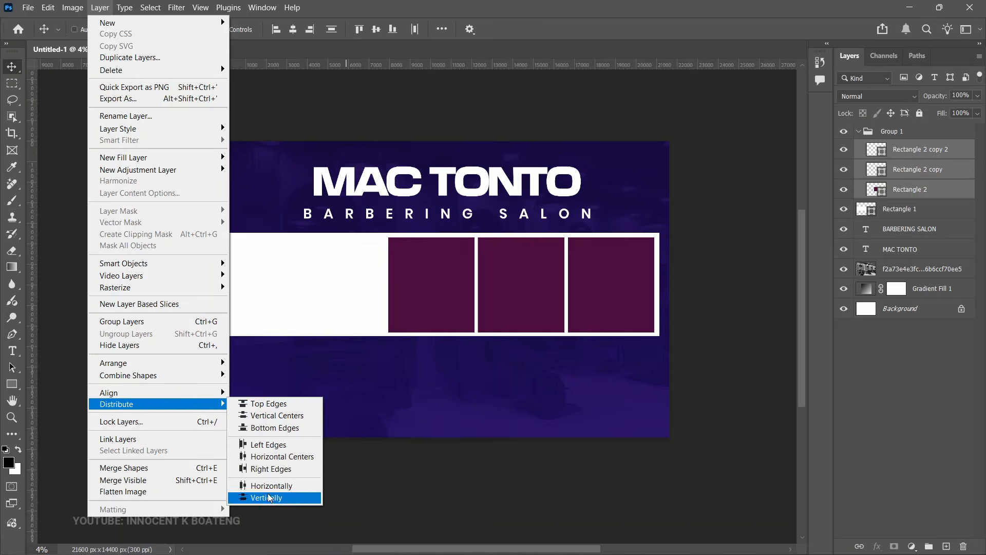
click(273, 456)
key(z)
click(564, 277)
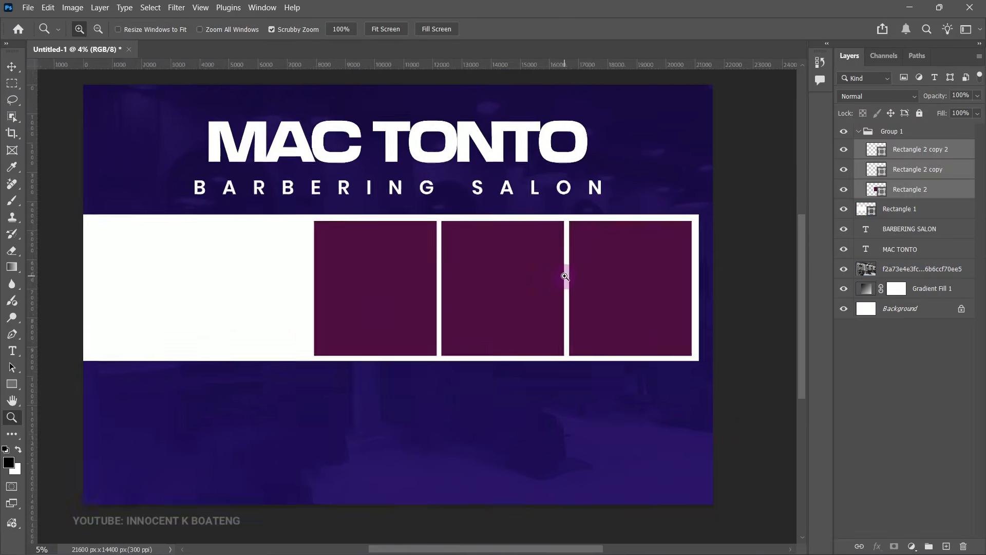
click(580, 263)
key(v)
drag(636, 307, 639, 256)
scroll(573, 291, down, 3)
Place the embedded image c8d88d49b13200dd50feb7faf8ff1a03 above the first maroon rectangle's layer and scale it up to cover that rectangle.
right_click(419, 285)
click(452, 305)
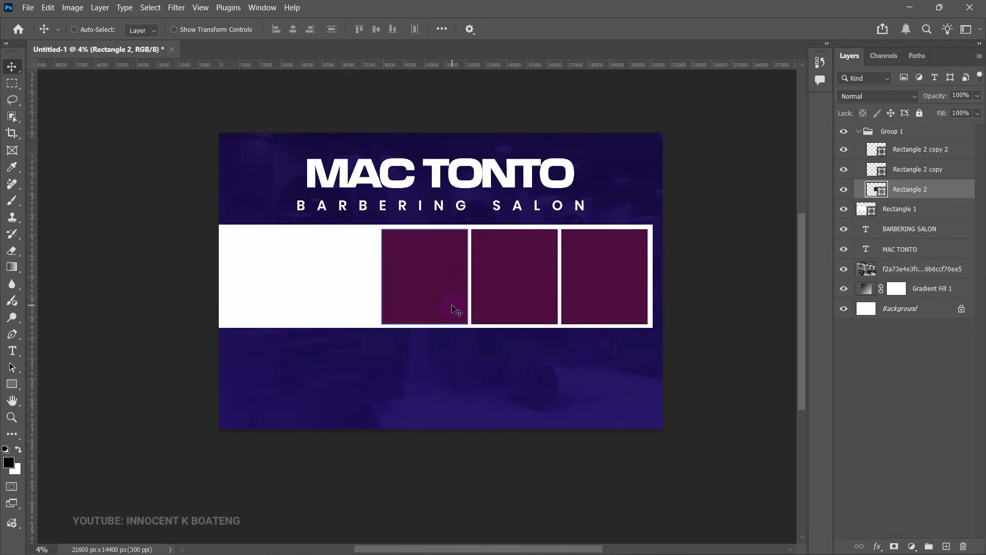
drag(967, 189, 739, 193)
click(28, 7)
click(82, 266)
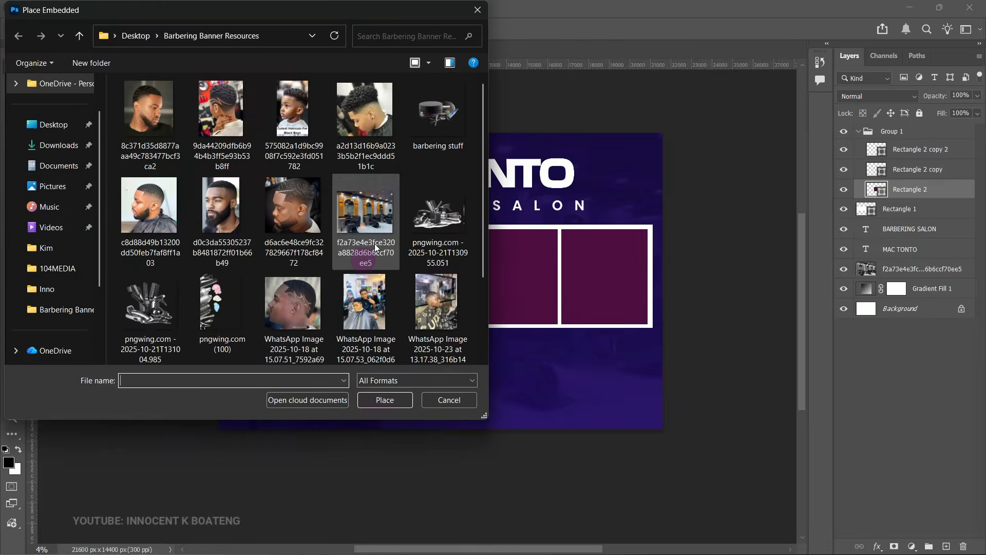
click(157, 202)
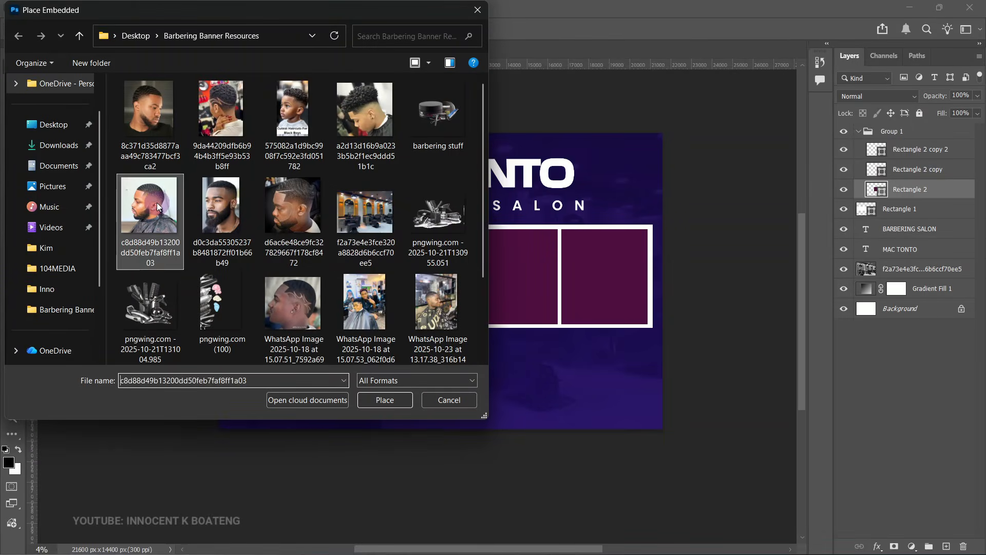
double_click(156, 203)
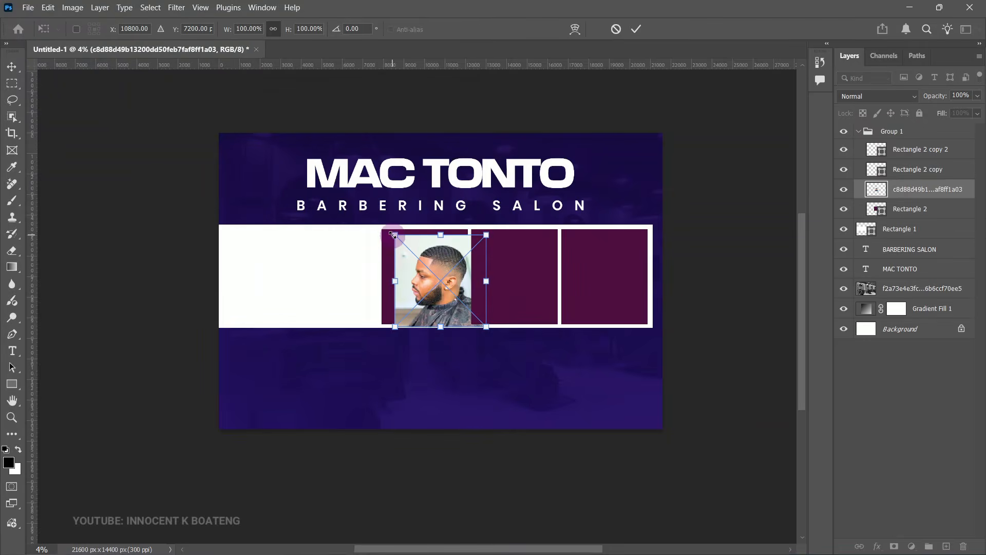
drag(392, 234, 386, 227)
key(Return)
Clip the placed side-profile photo to the first maroon rectangle with a clipping mask.
right_click(910, 187)
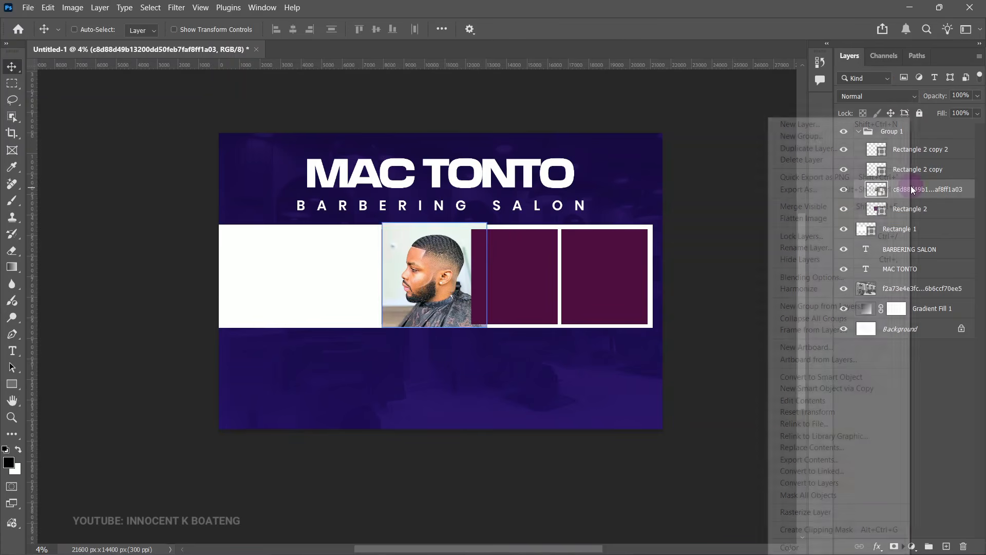
click(845, 529)
ctrl+click(574, 426)
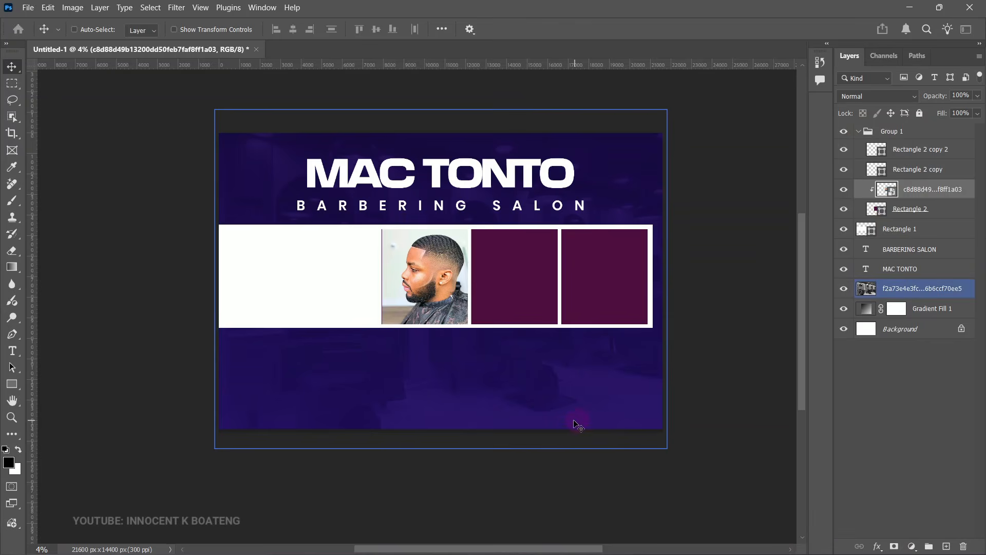
Place the embedded image 8c371d35d8877aaa49c783477bcf3ca2 above the middle rectangle's layer and move it over that rectangle.
right_click(517, 265)
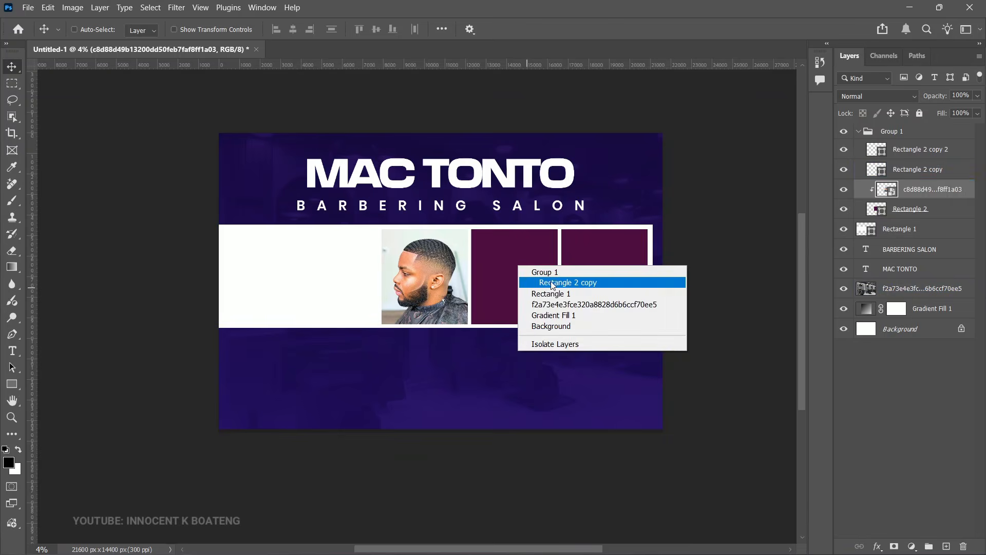
click(534, 282)
click(27, 7)
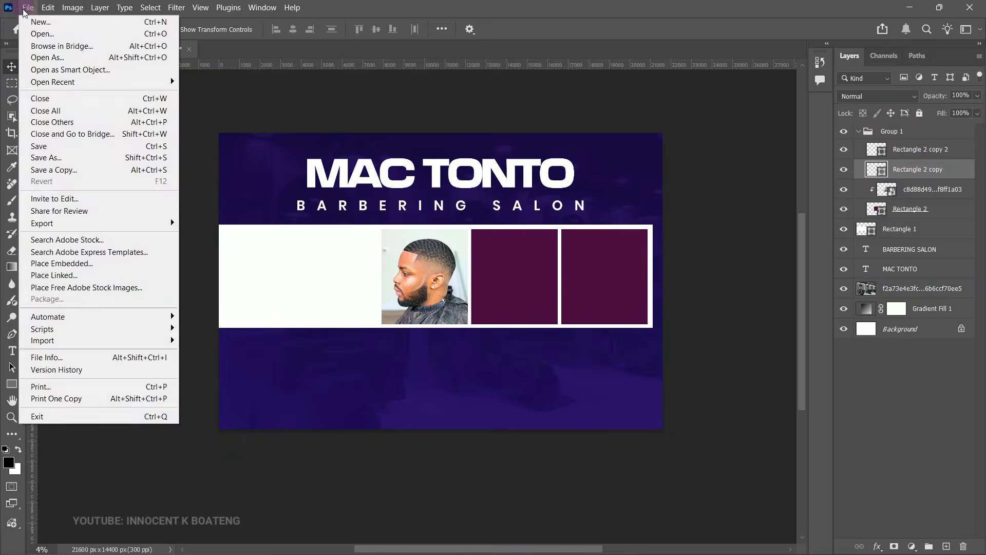
click(92, 266)
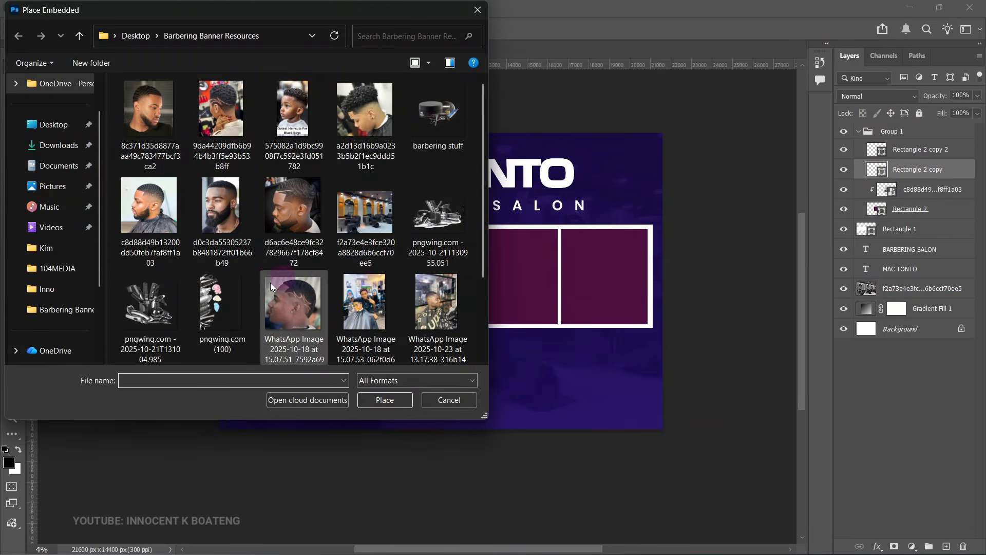
double_click(161, 119)
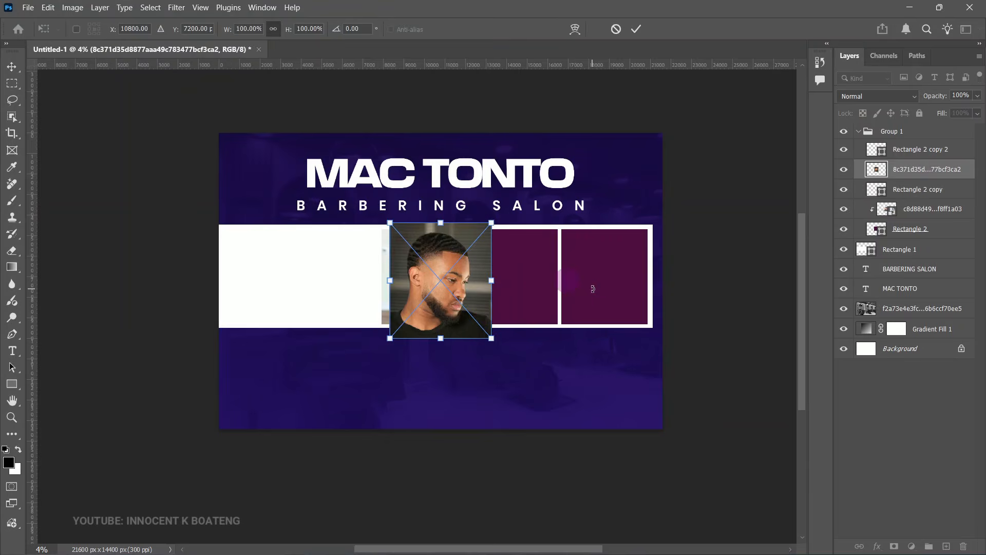
drag(467, 278, 535, 267)
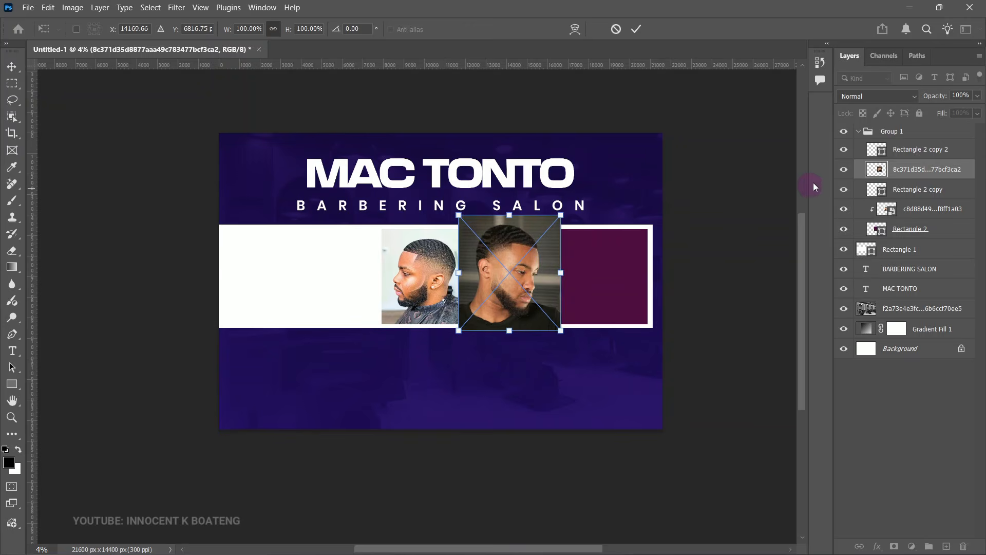
Clip the second photo to the middle rectangle and scale it down to fit the frame.
right_click(873, 169)
click(846, 530)
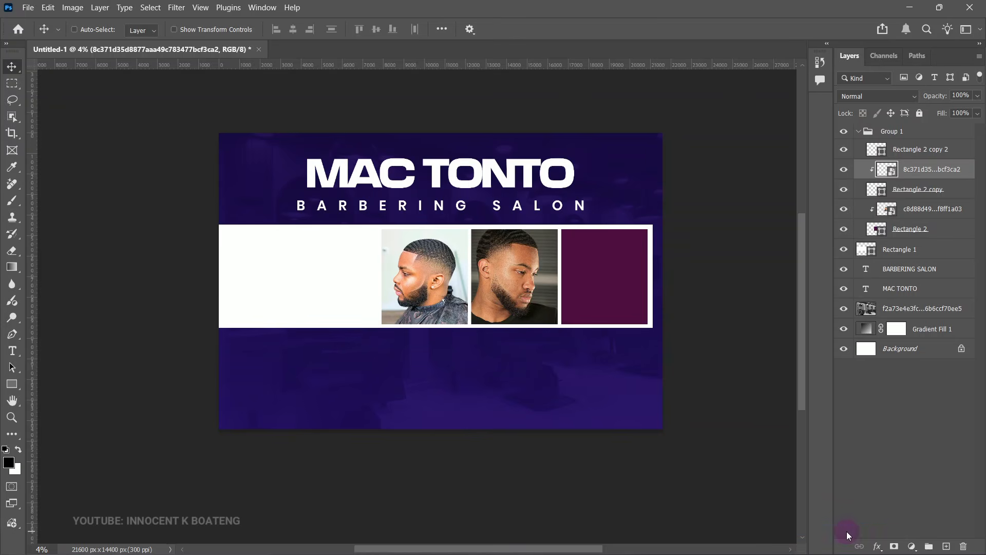
key(ctrl+t)
mouse_move(558, 210)
mouse_down()
mouse_move(545, 221)
mouse_move(557, 219)
mouse_up()
drag(459, 325, 466, 322)
key(Return)
Place the embedded image 9da44209dfb6b94b4b3ff5e93b53b8ff above the last maroon rectangle's layer and move it over that rectangle.
right_click(618, 273)
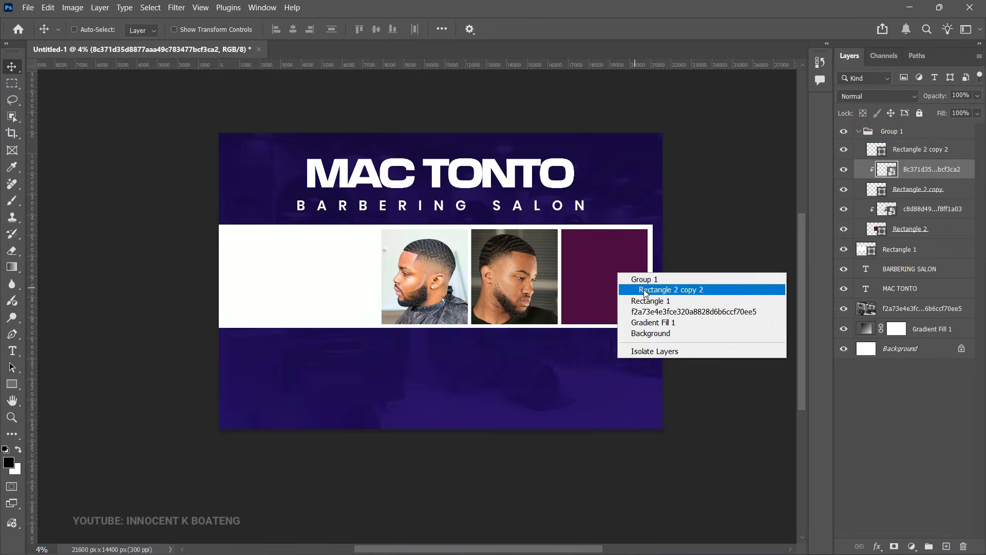
click(646, 290)
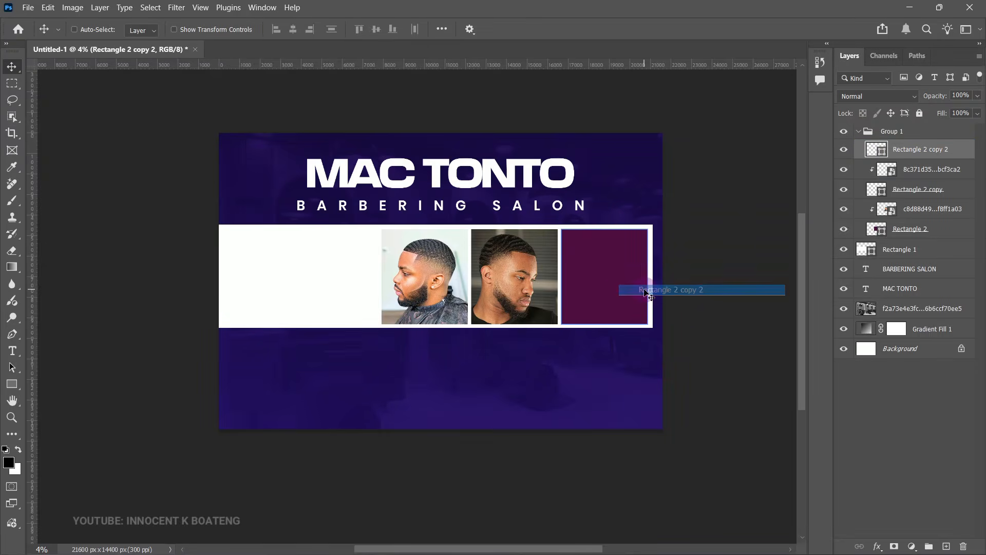
click(30, 7)
click(98, 266)
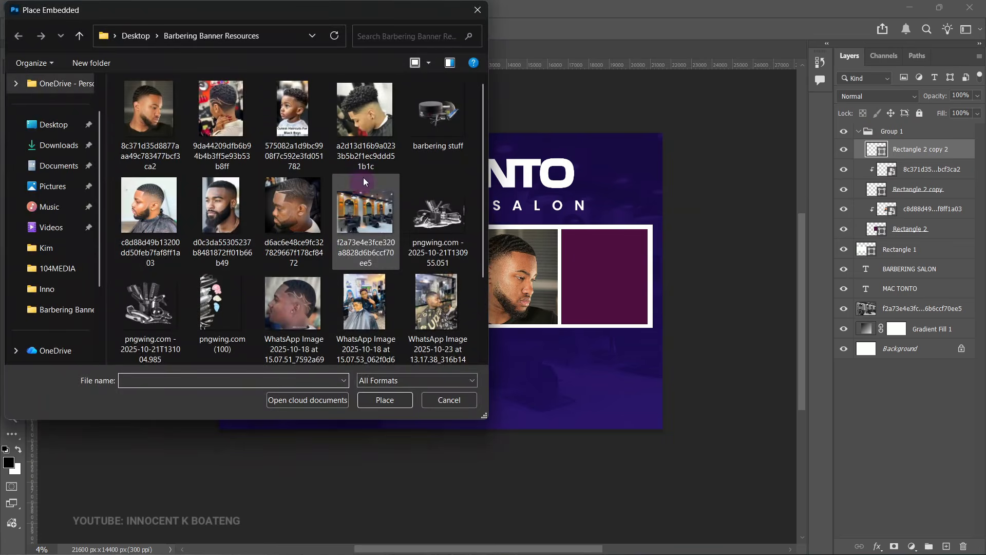
scroll(350, 208, down, 3)
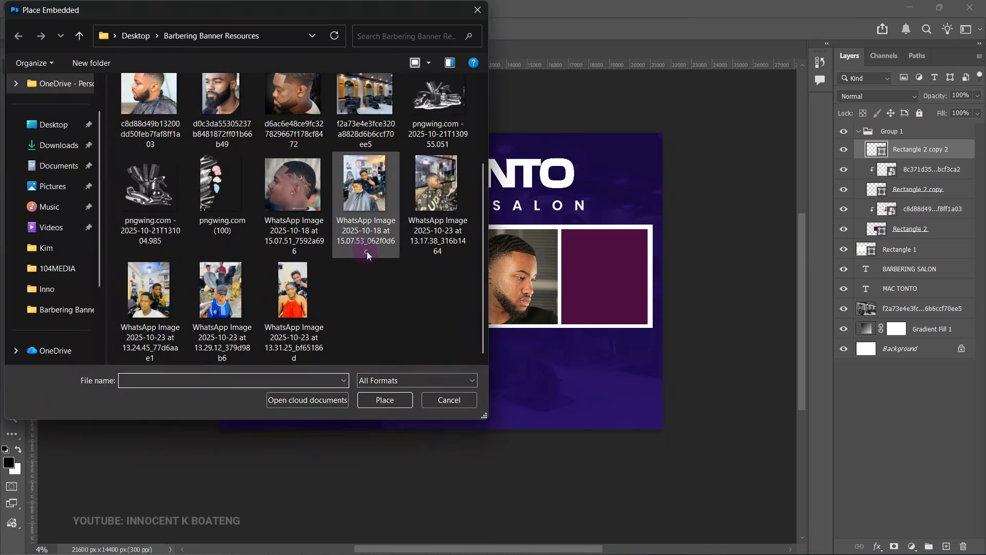
scroll(367, 251, up, 3)
double_click(243, 113)
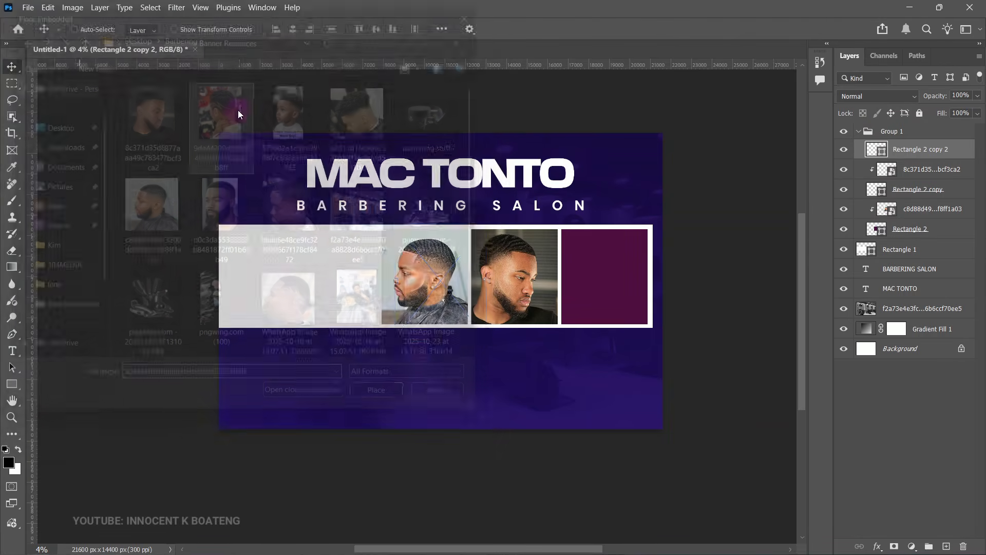
drag(484, 278, 619, 267)
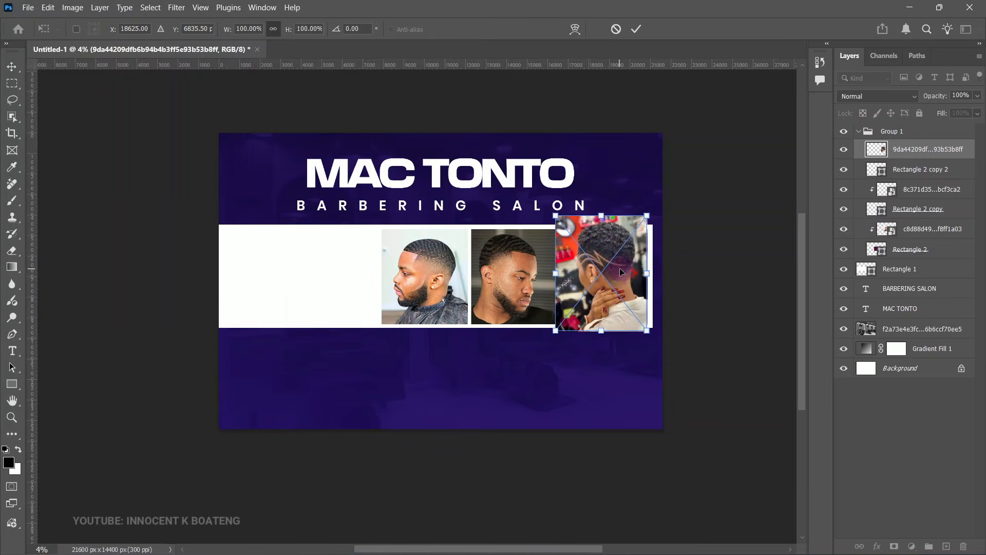
key(Return)
Clip the third photo to the last maroon rectangle and transform it to fit the frame.
right_click(922, 150)
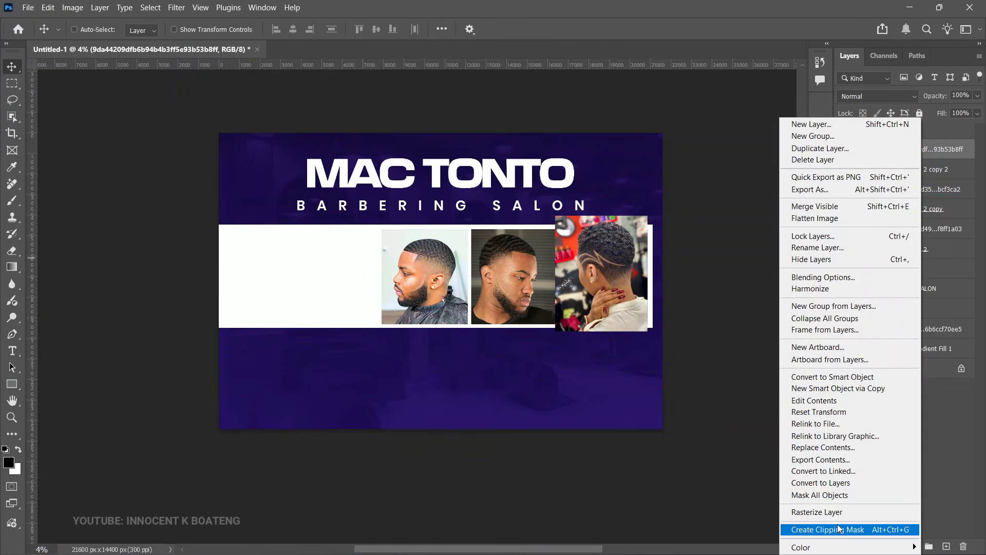
click(839, 529)
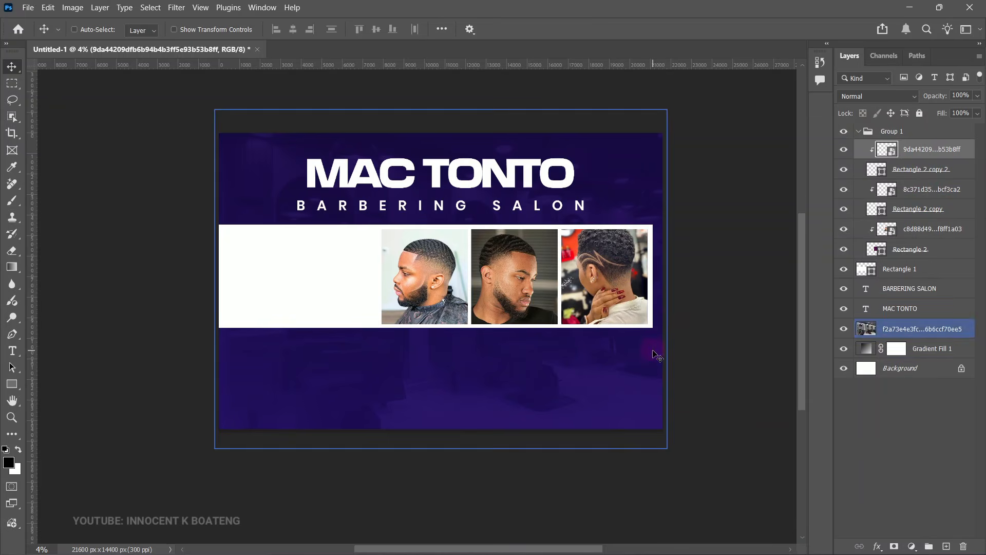
key(ctrl+t)
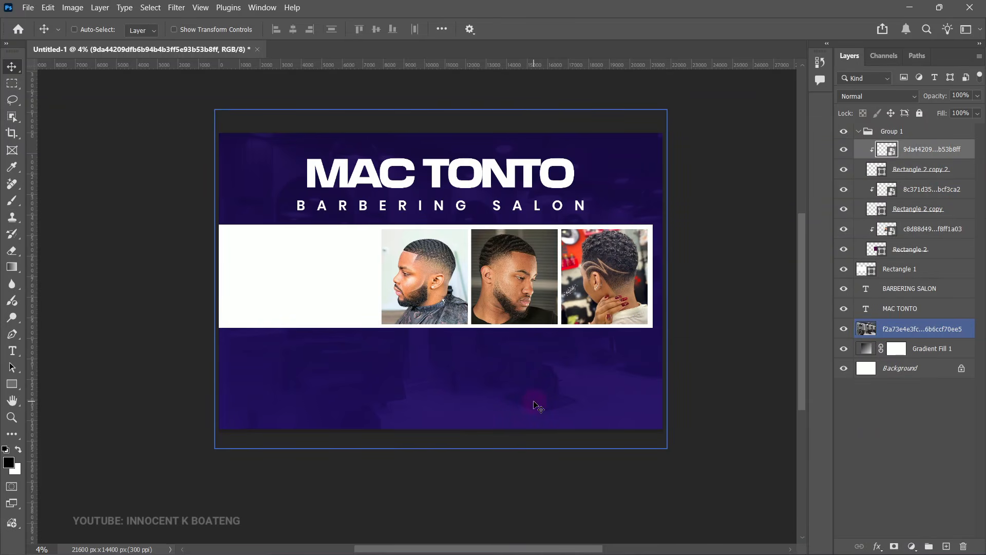
Above the collapsed Group 1, draw a white rectangle about 4541 by 4002 px under the white band's start and scale it down.
click(864, 134)
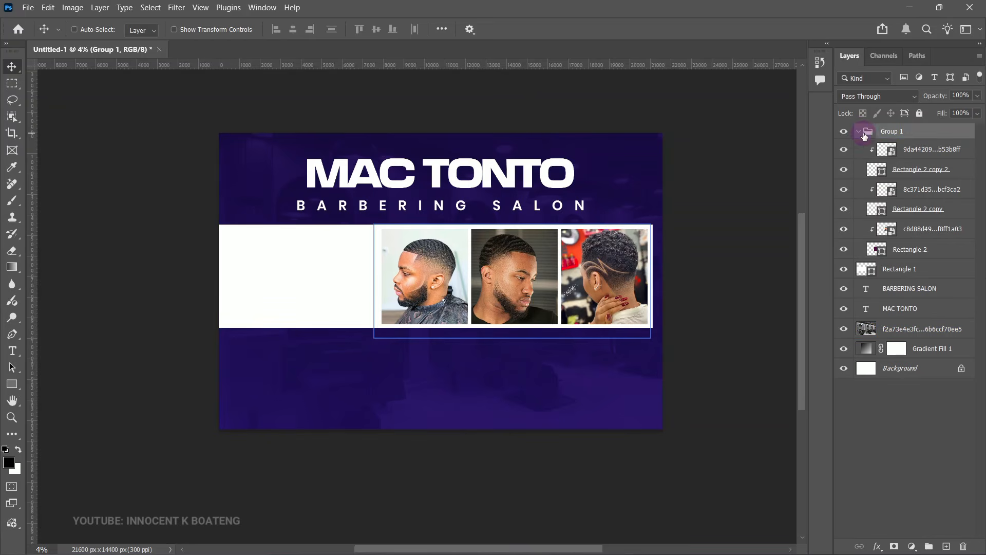
click(857, 132)
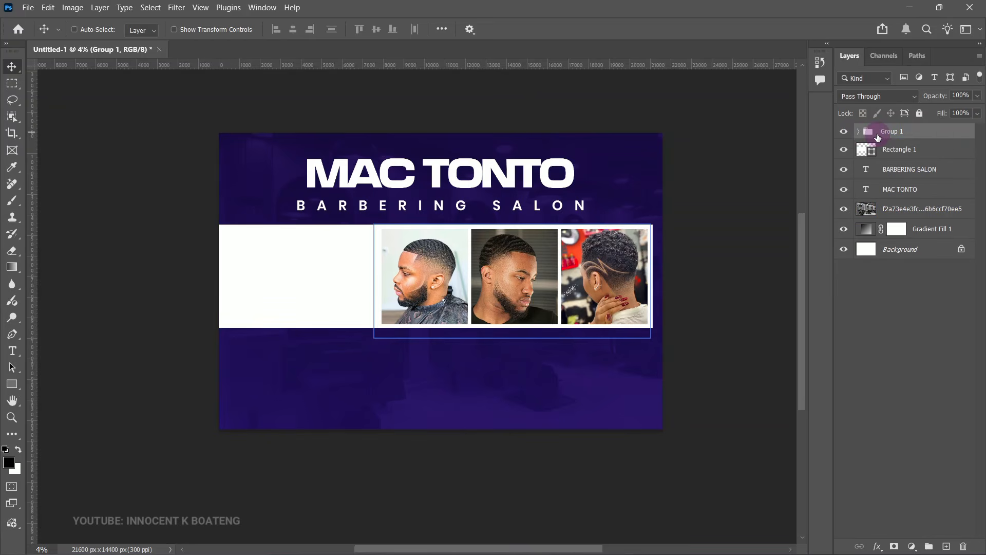
click(15, 386)
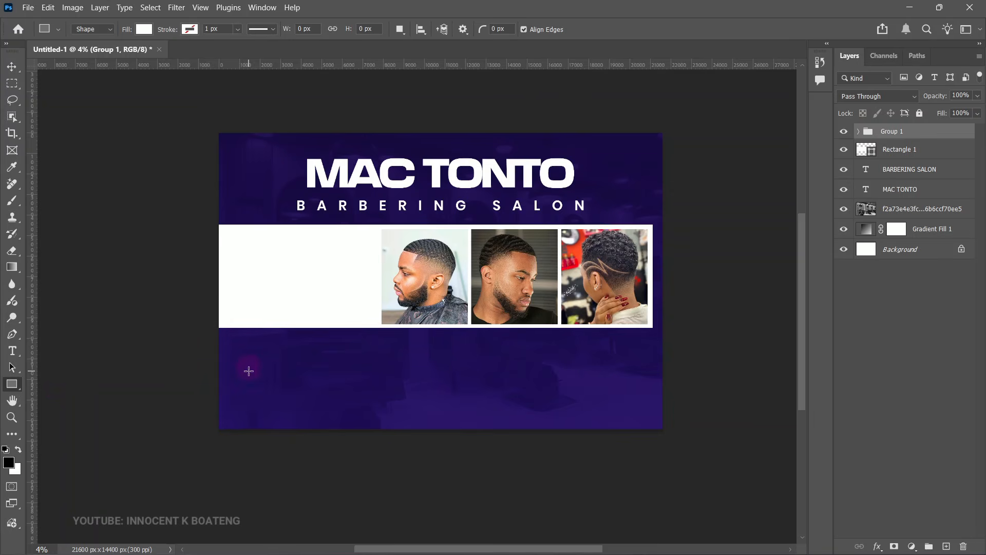
drag(232, 337, 326, 419)
click(792, 148)
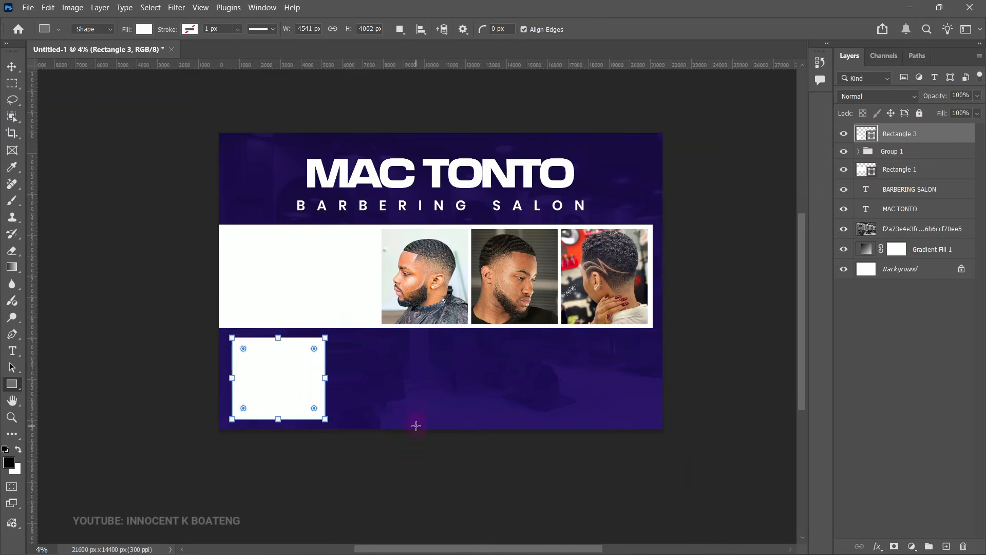
key(ctrl+t)
drag(327, 423, 314, 404)
key(Return)
Duplicate the small white rectangle twice and space the copies evenly beside it to make a row of three.
key(ctrl+j)
drag(280, 370, 434, 375)
key(ctrl+j)
ctrl+click(271, 381)
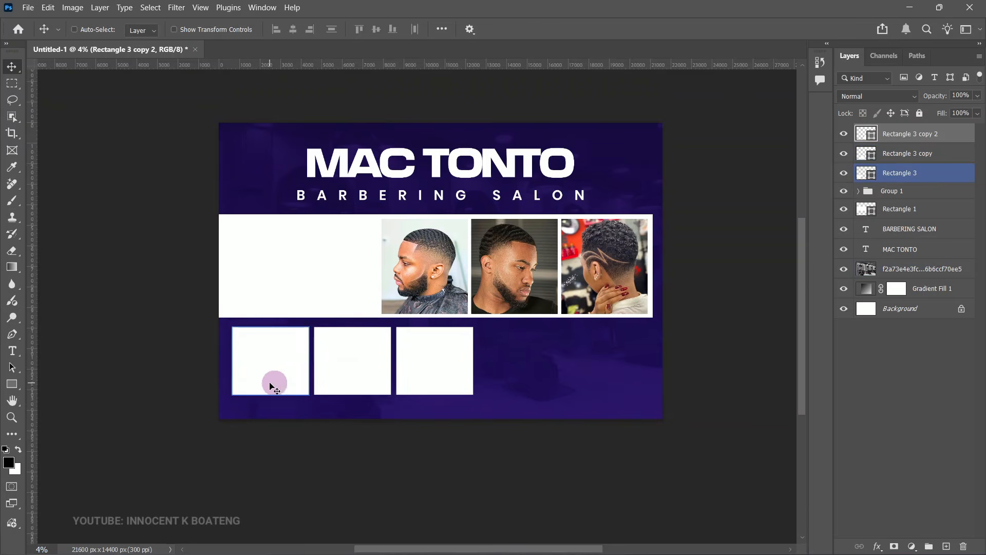
Place the embedded image a2d13d16b9a0233b5b2f1ec9ddd51b1c above the first small white rectangle's layer and move it over that rectangle.
right_click(292, 362)
ctrl+click(339, 368)
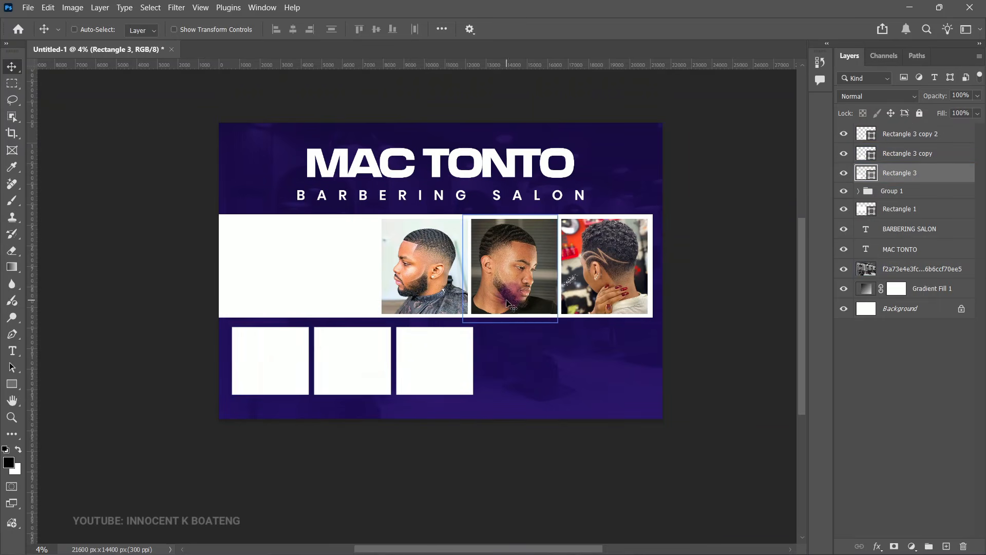
key(alt+f)
key(Down)
key(Down)
key(Down)
key(Down)
key(Down)
key(Down)
key(Down)
key(Down)
key(Down)
key(Down)
key(Down)
key(Down)
key(Down)
key(Down)
key(Down)
key(Down)
key(Down)
key(Down)
key(Down)
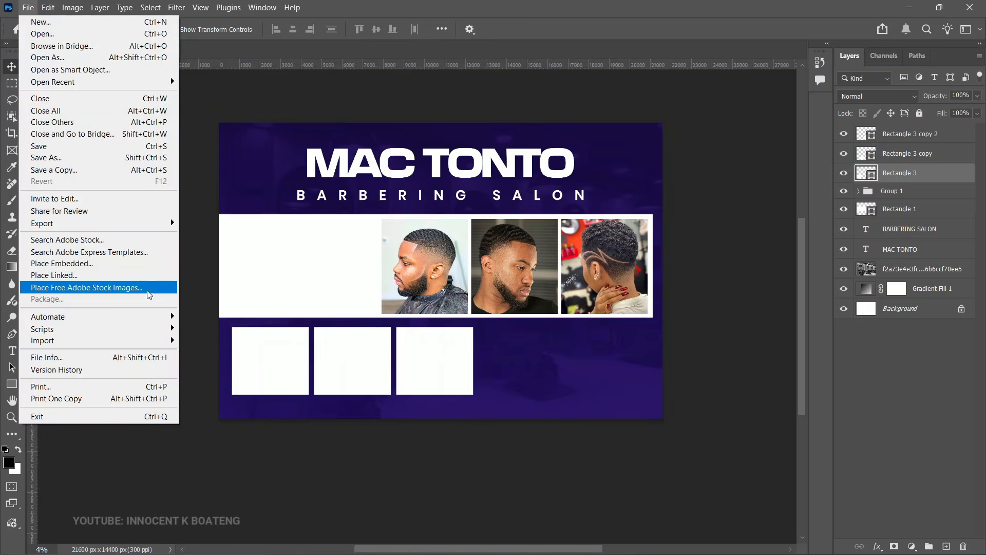
key(Return)
double_click(365, 123)
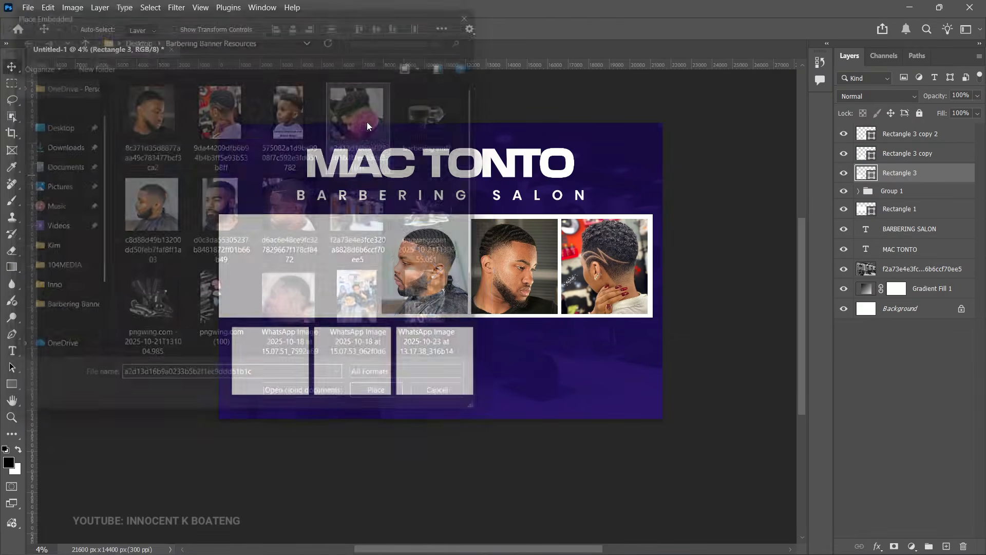
drag(475, 268, 303, 358)
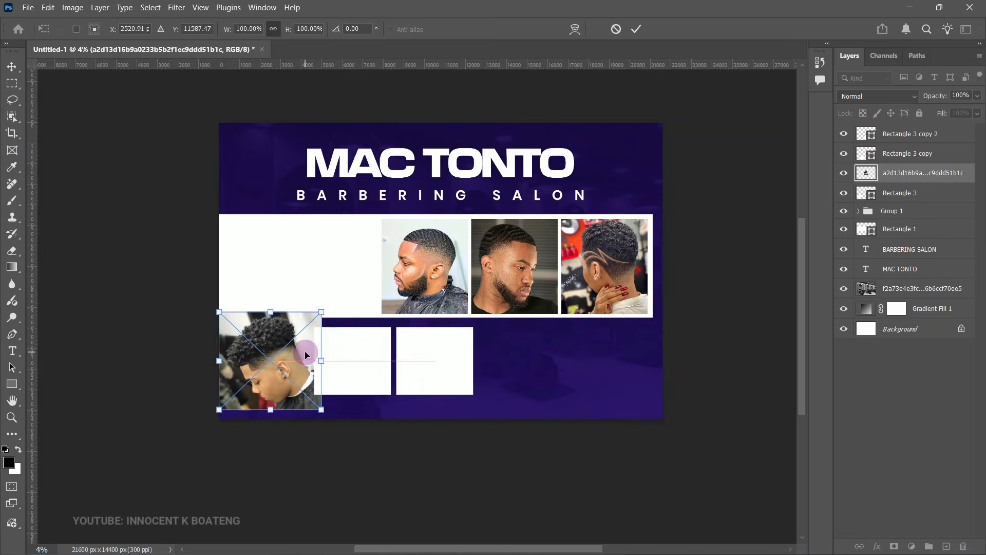
key(Return)
Clip the curly-hair photo to the first small rectangle and scale it down to fit the frame.
right_click(902, 175)
click(822, 529)
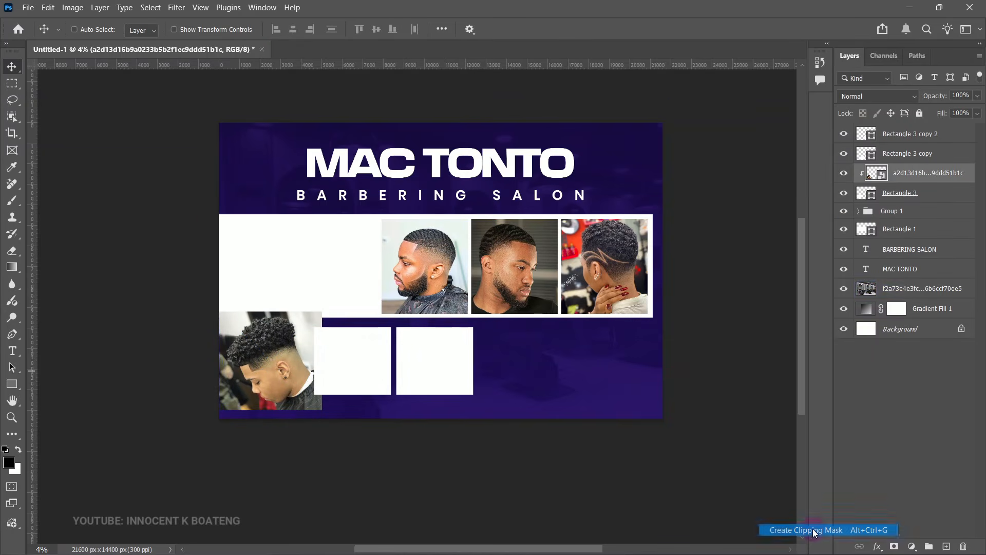
ctrl+click(460, 398)
key(ctrl+t)
drag(321, 311, 297, 354)
click(313, 438)
Place the embedded image 575082a1d9bc9908f7c592e3fd051782 above the middle small rectangle's layer and position it over that rectangle.
right_click(378, 363)
click(411, 369)
click(28, 8)
click(52, 263)
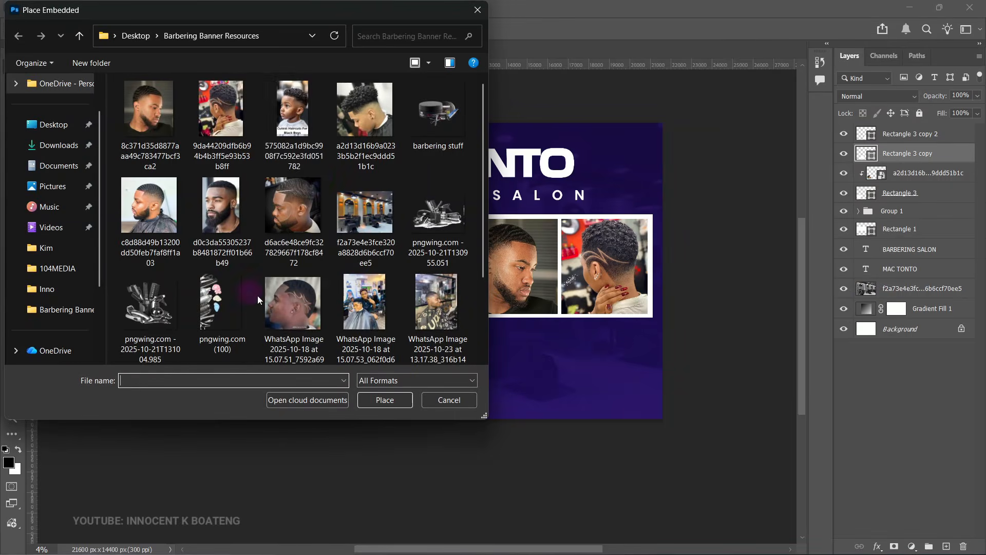
double_click(287, 106)
key(Return)
Clip the boy's photo to the middle small rectangle and adjust its position so the head sits inside the frame.
right_click(912, 153)
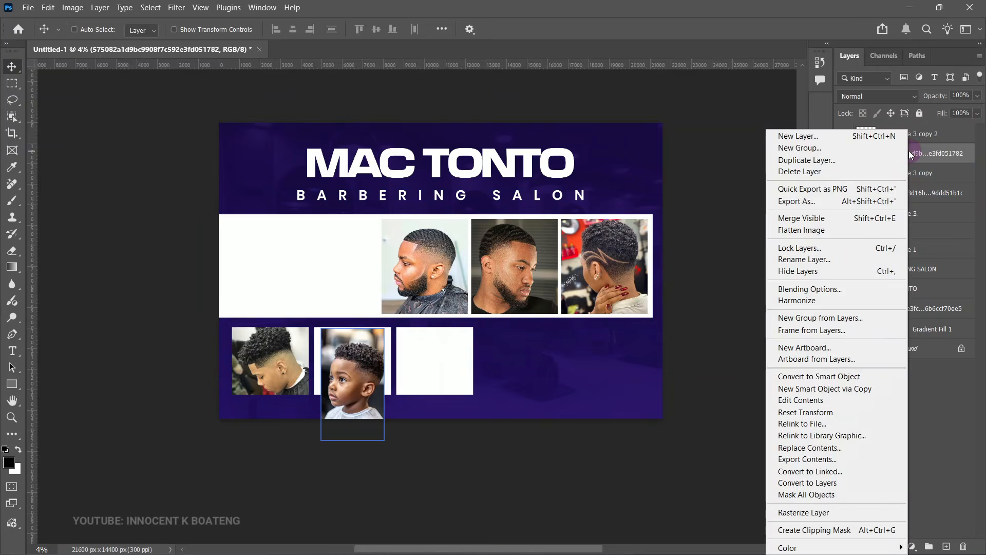
click(832, 526)
drag(365, 352, 383, 323)
key(ctrl+t)
mouse_move(368, 367)
mouse_down()
mouse_move(379, 365)
mouse_move(371, 365)
mouse_up()
key(Return)
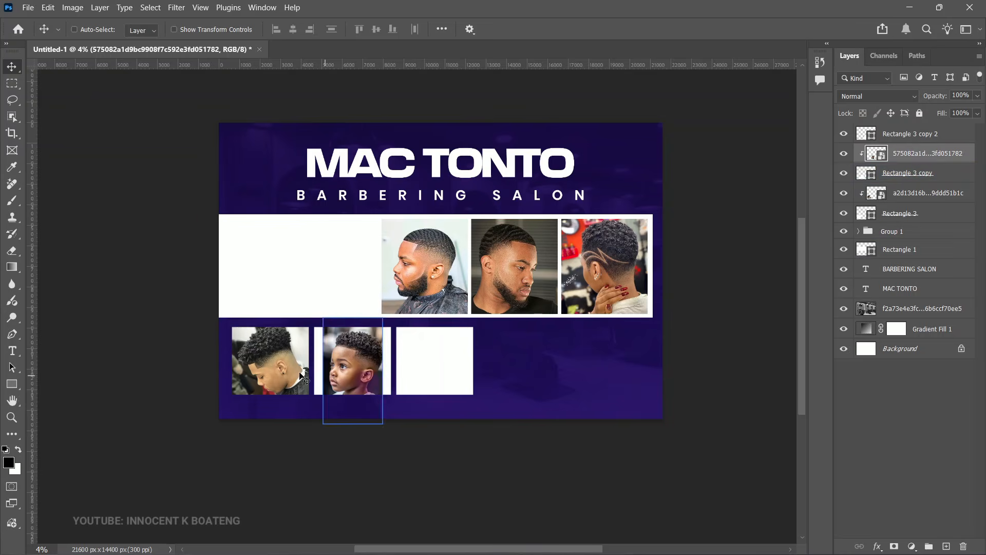
Duplicate the boy's photo layer and clip the copy to the middle small rectangle.
key(ctrl+j)
right_click(910, 156)
click(831, 529)
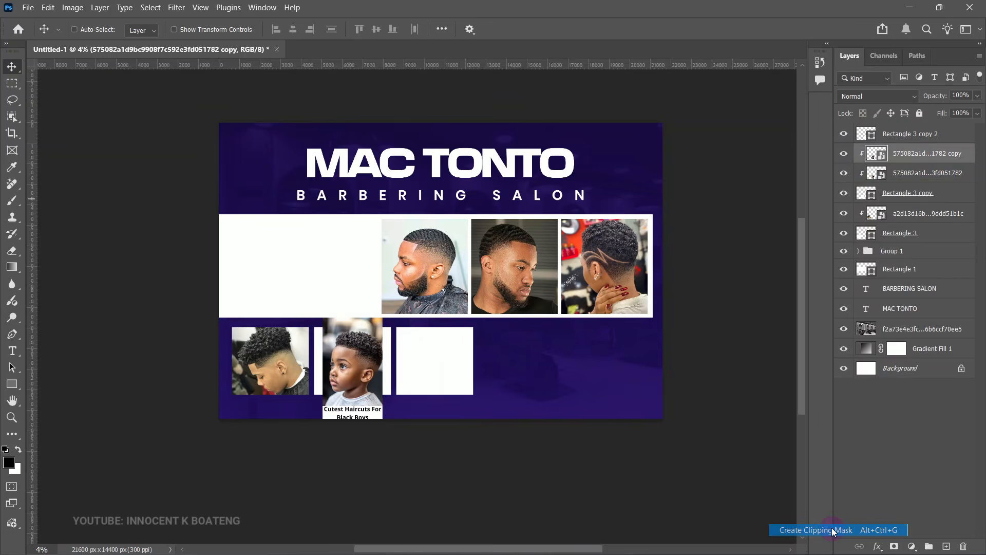
Enlarge the lower copy of the boy's photo so it fills the full width of the middle frame.
click(931, 179)
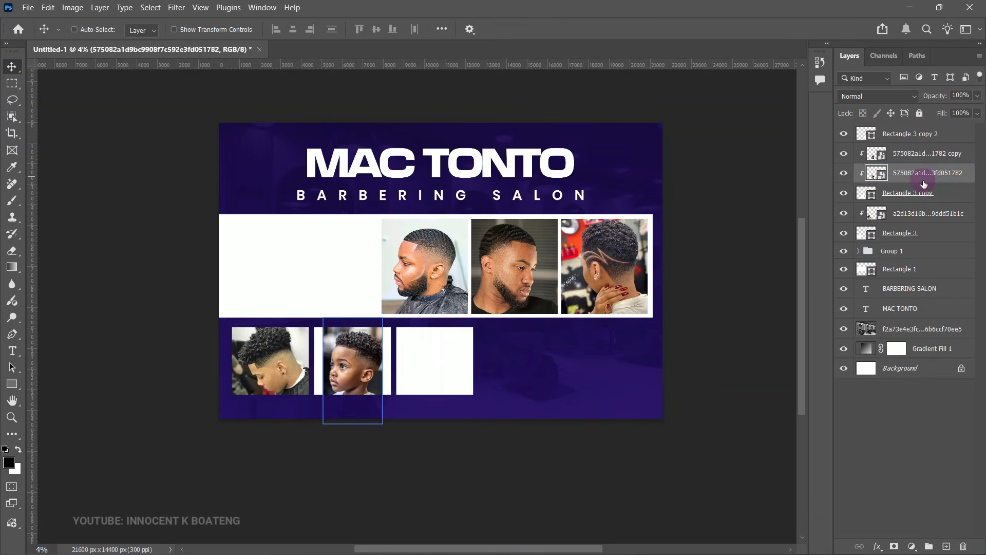
key(ctrl+t)
drag(383, 317, 403, 292)
drag(323, 422, 308, 448)
key(Return)
right_click(922, 190)
key(Escape)
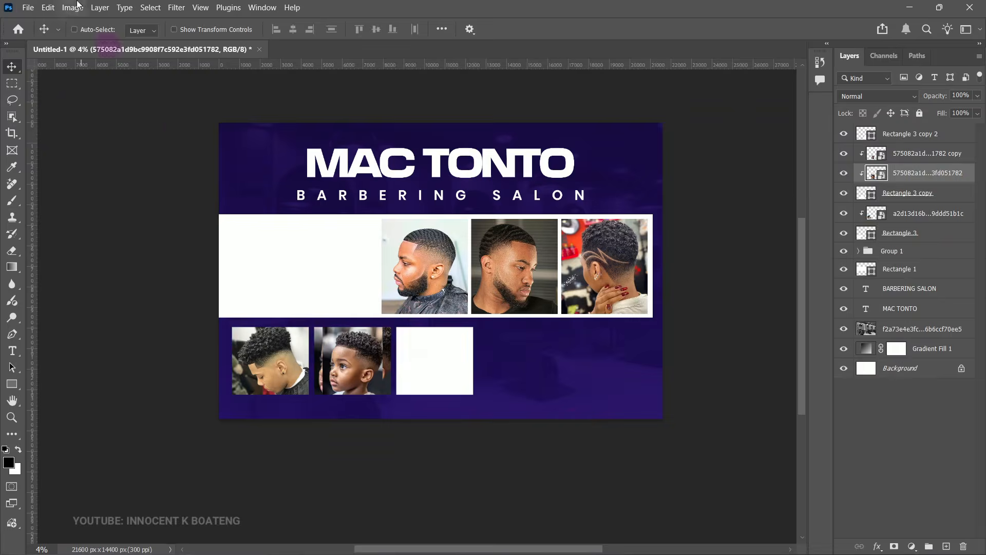
Apply a Gaussian Blur with an increased radius to the enlarged lower copy of the boy's photo.
click(176, 8)
mouse_move(253, 176)
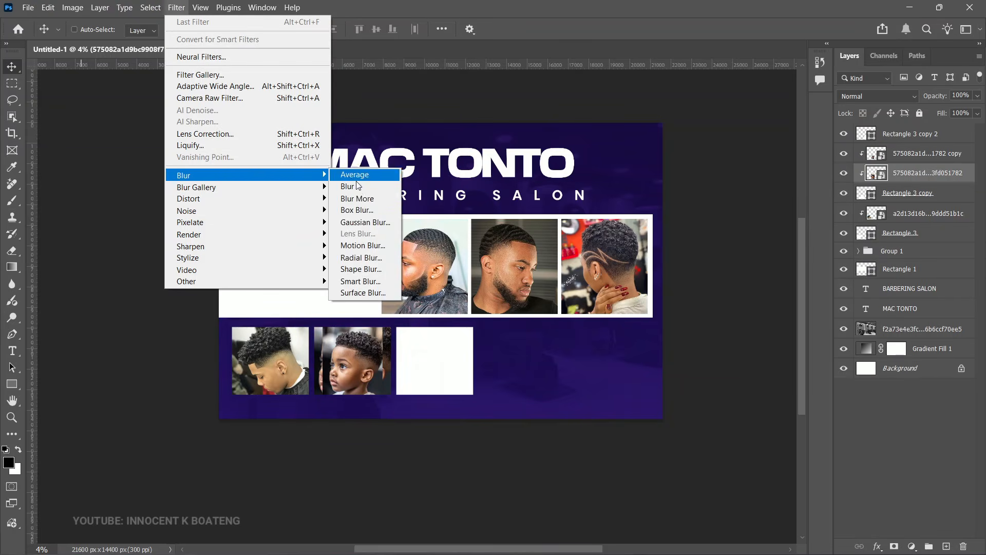
click(367, 226)
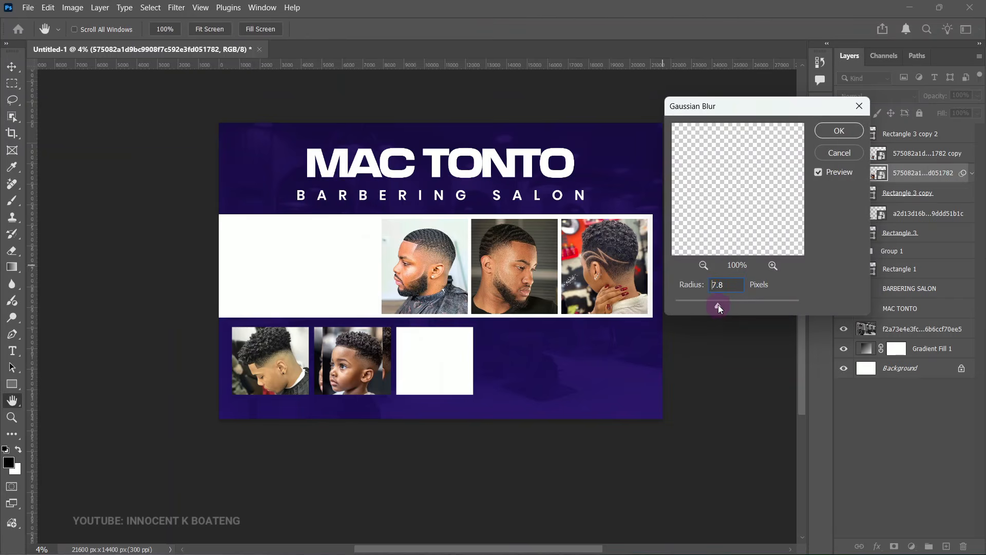
drag(724, 306, 749, 306)
key(Return)
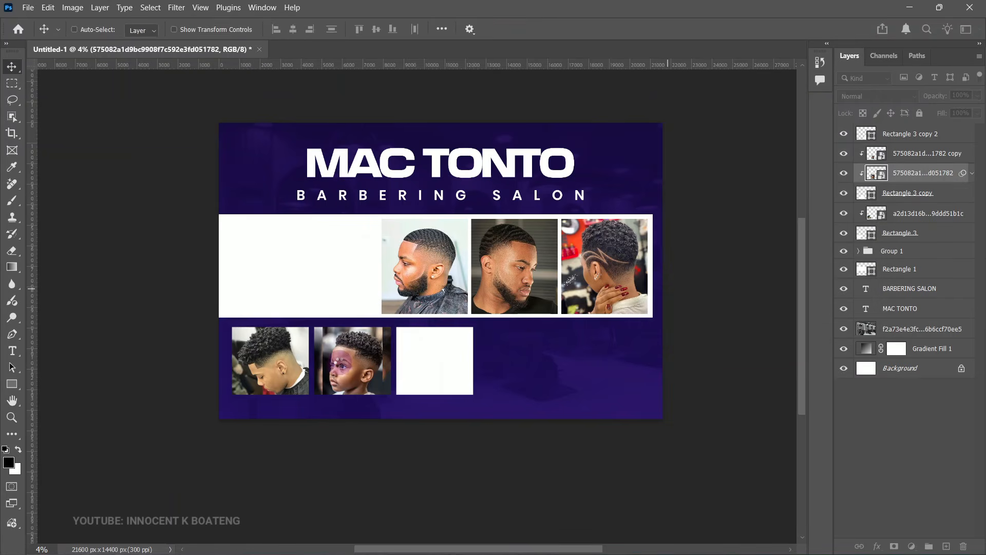
Place the embedded image d6ac6e48ce9fc327829667f178cf8472 above the third small rectangle's layer and move it over that rectangle.
key(z)
drag(341, 361, 383, 359)
scroll(399, 368, down, 1)
key(v)
right_click(430, 359)
click(447, 365)
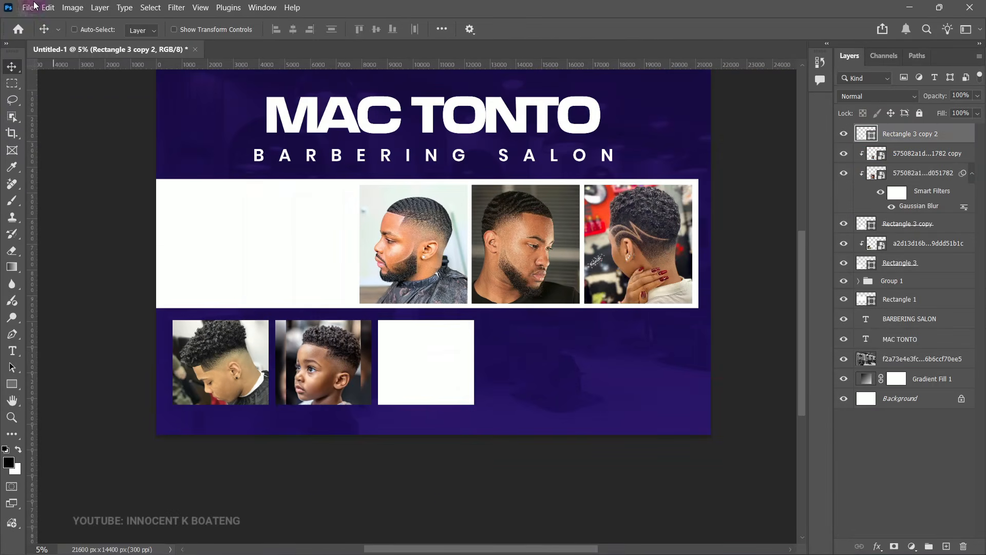
click(33, 5)
click(70, 271)
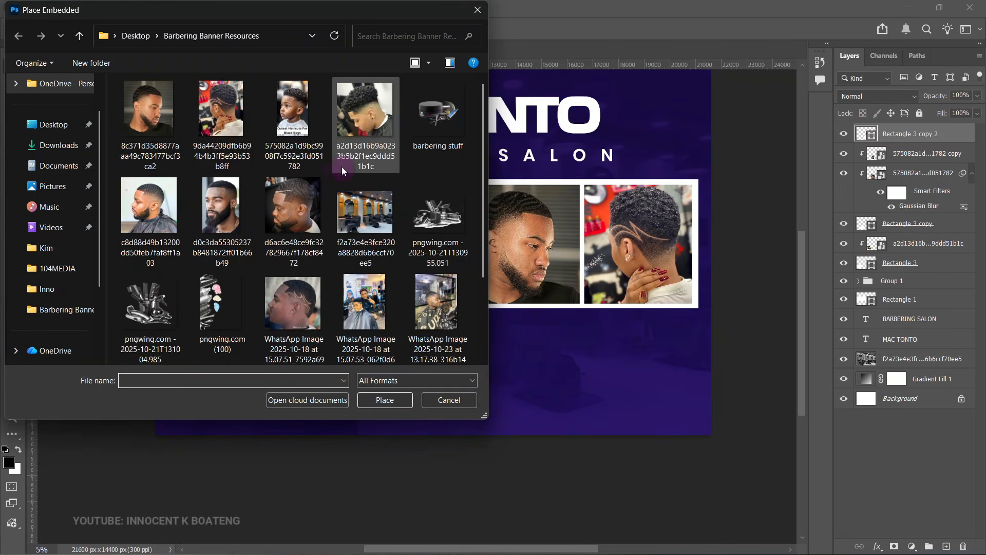
double_click(295, 221)
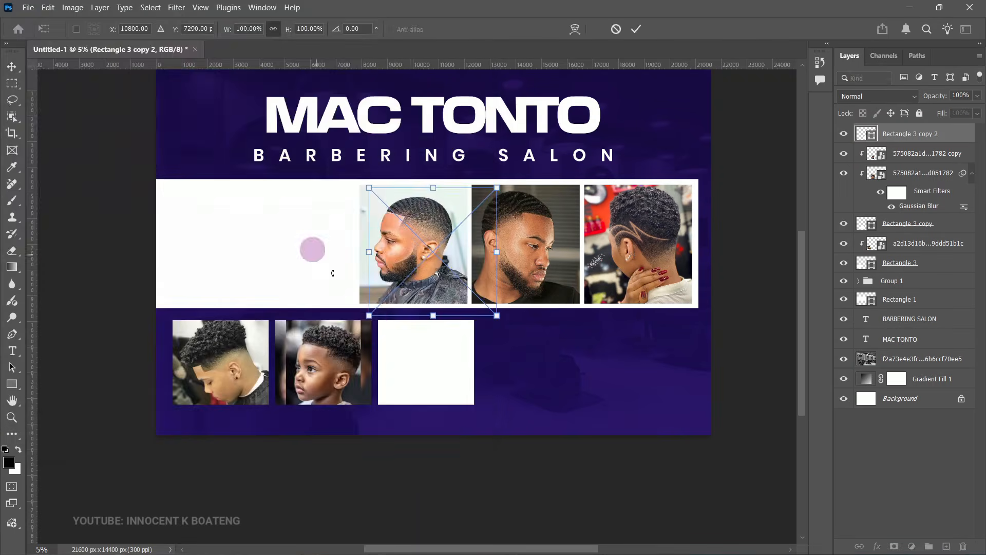
drag(469, 293, 451, 344)
drag(450, 345, 441, 409)
key(Return)
Clip the bearded man's photo to the third small rectangle, scaling it down and repositioning it to fit the frame.
right_click(906, 134)
click(842, 528)
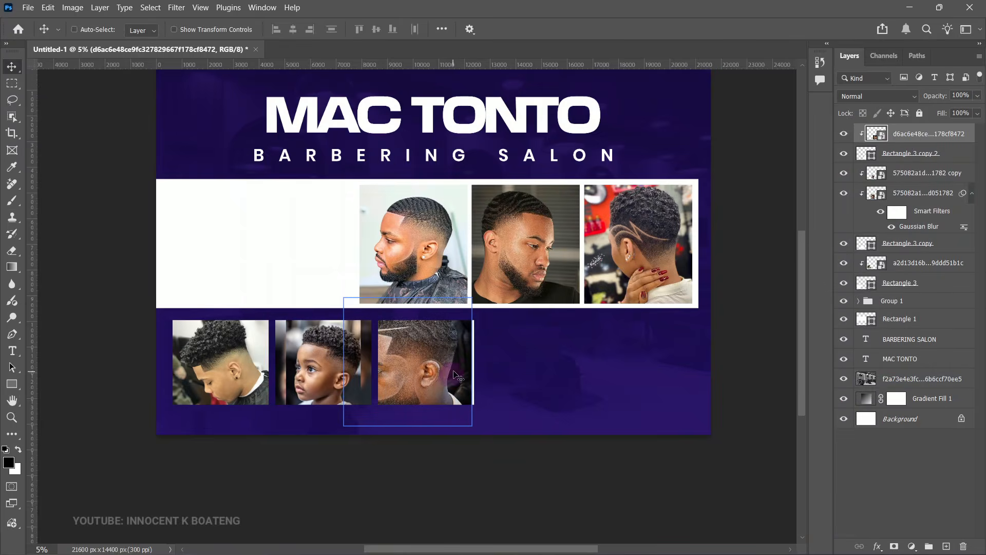
key(ctrl+t)
drag(472, 299, 454, 317)
drag(438, 360, 467, 350)
key(Return)
Group the layers from Rectangle 3 up to the bearded man's photo so the lower row of photos forms one group.
scroll(455, 386, down, 3)
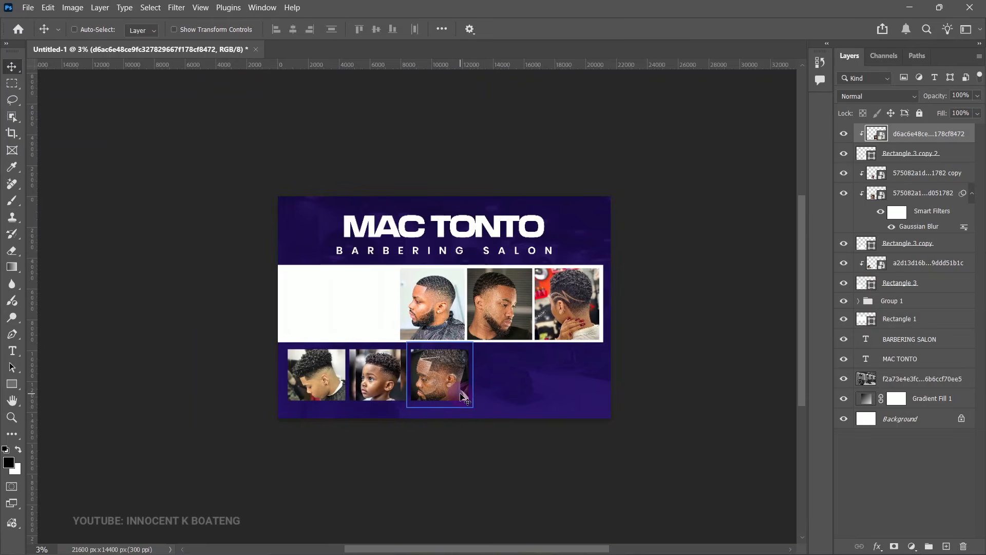
scroll(461, 396, up, 1)
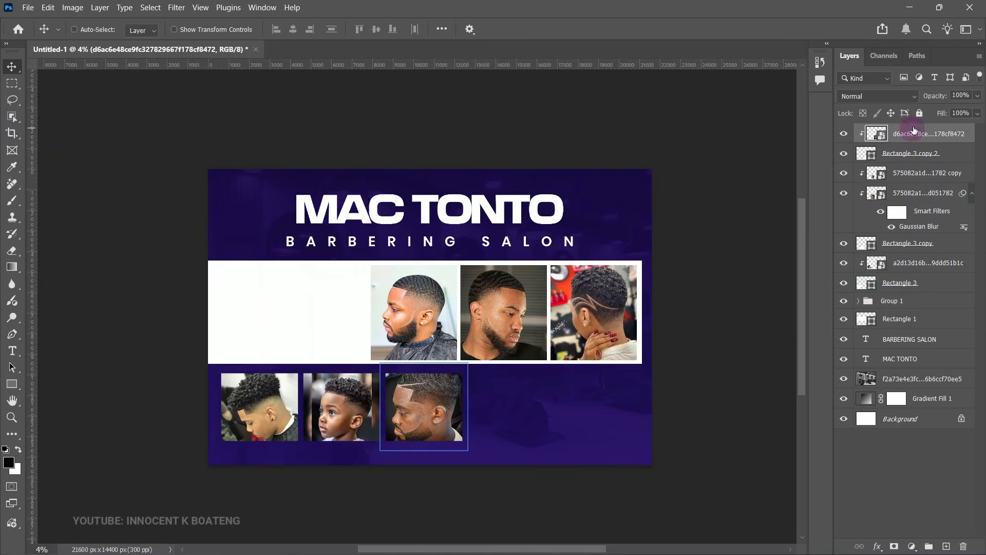
click(901, 284)
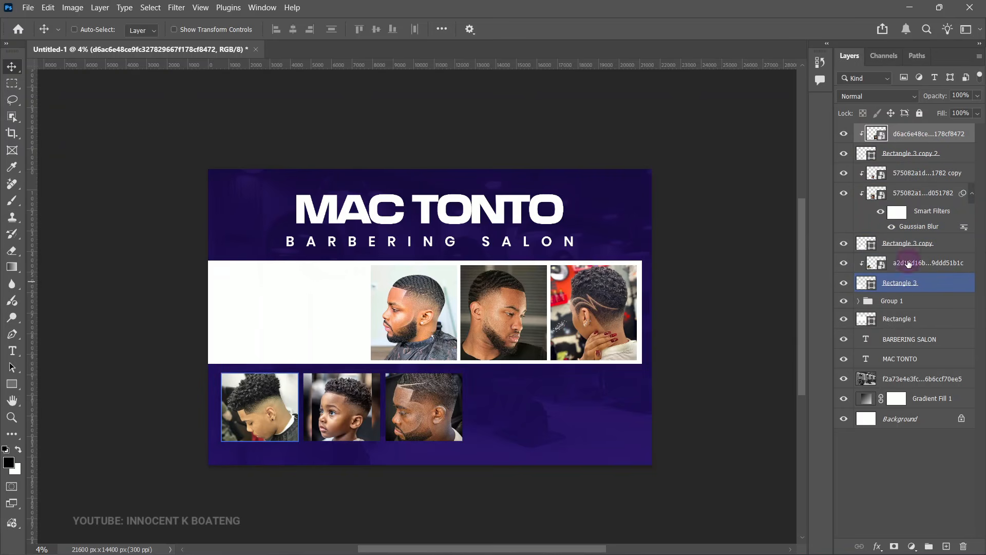
shift+click(908, 289)
key(ctrl)
key(ctrl+g)
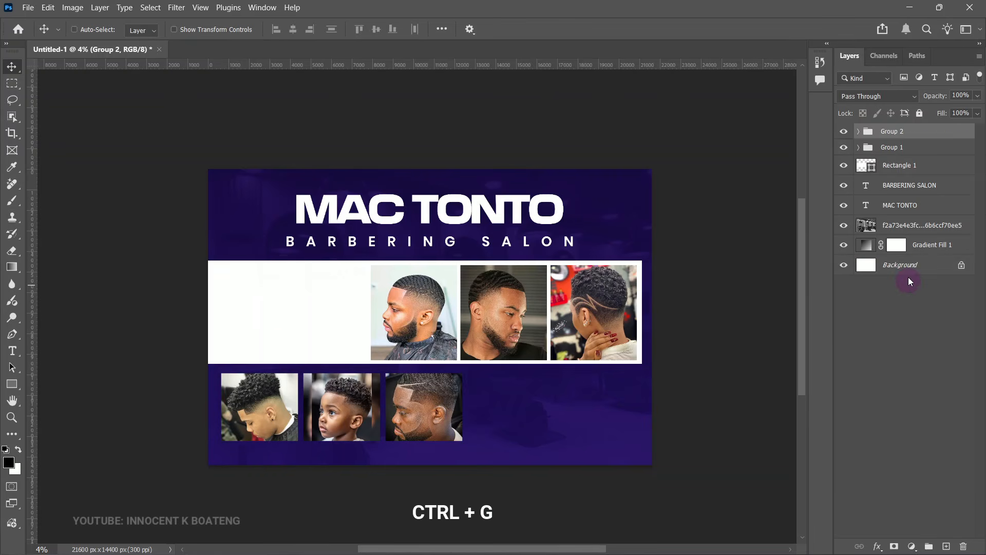
click(843, 132)
click(842, 134)
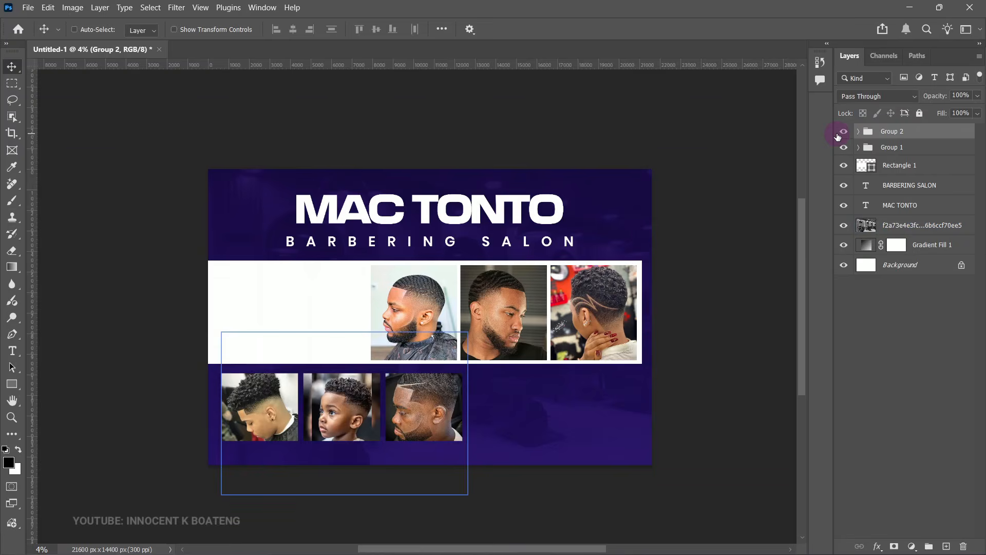
Duplicate the lower photo row's group and convert the copy to a smart object.
scroll(742, 271, down, 2)
key(ctrl+j)
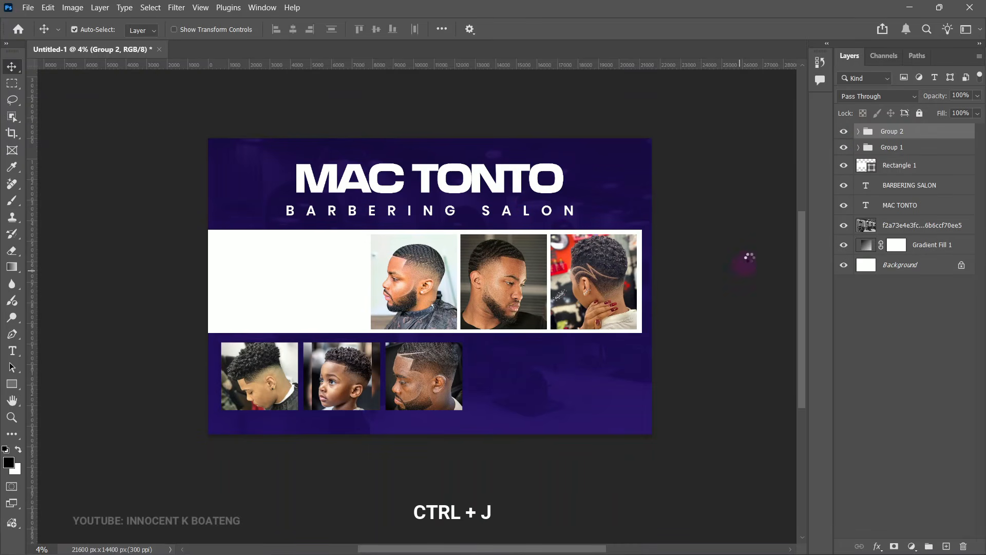
right_click(893, 132)
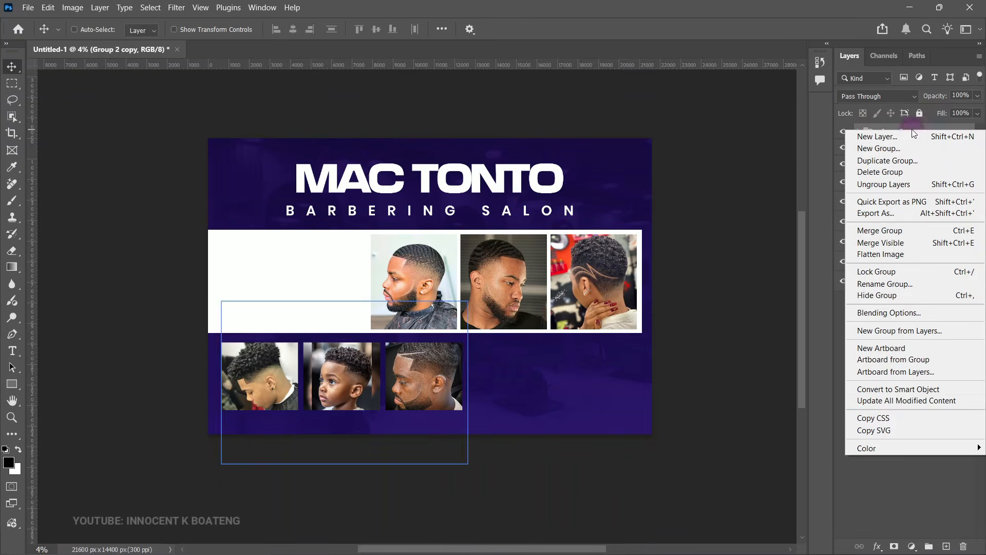
click(885, 391)
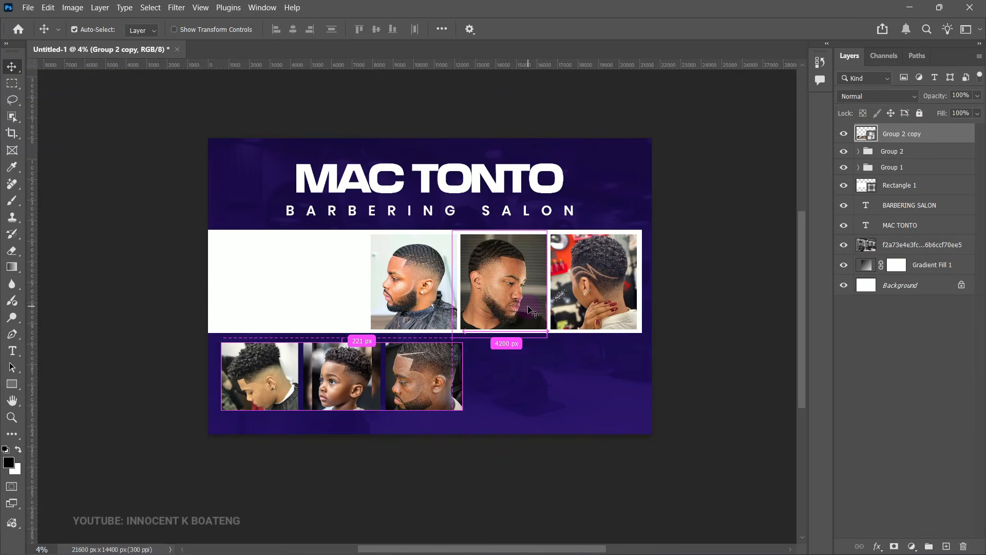
Flip the smart object copy vertically, move it directly below the photo row and lower its opacity to 9% as a reflection.
key(ctrl+t)
right_click(540, 267)
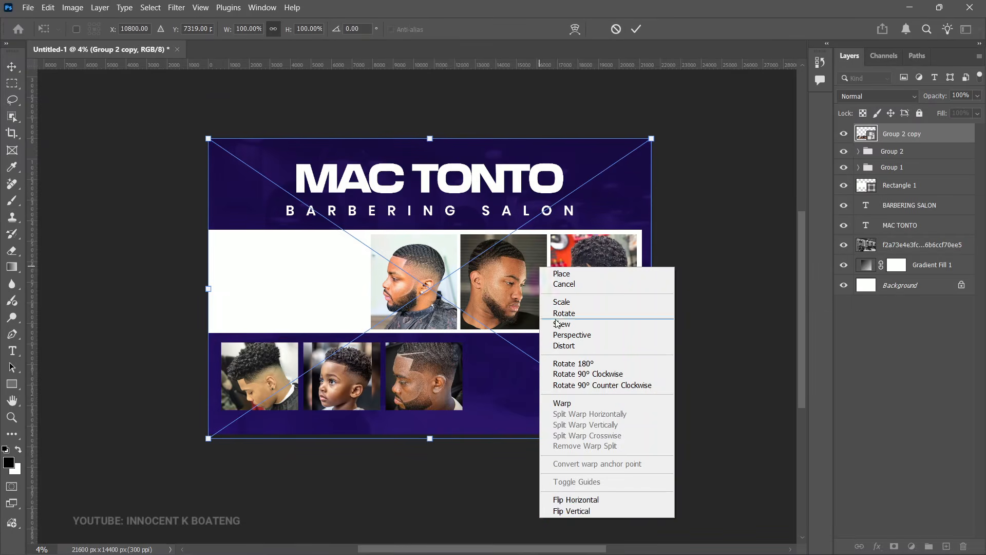
click(567, 511)
key(Return)
drag(431, 198, 435, 443)
drag(929, 99, 878, 113)
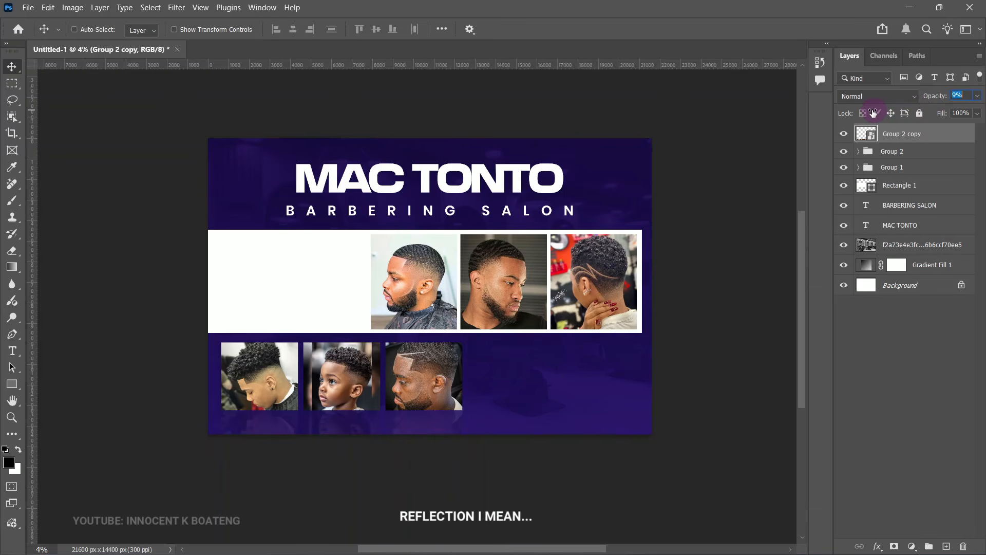
ctrl+click(237, 444)
ctrl+click(342, 427)
key(ctrl+minus)
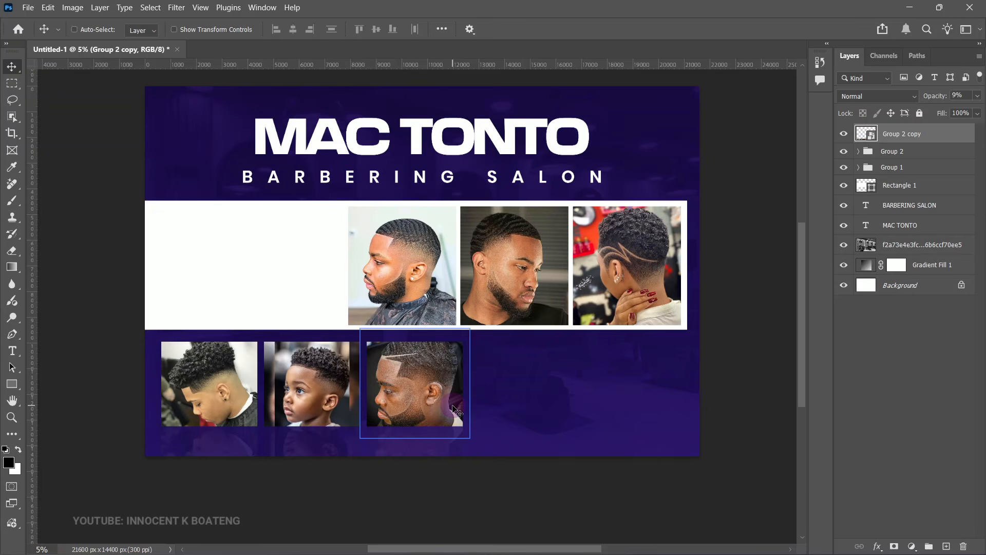
Add the heading OUR SERVICES in Poppins Bold on the empty part of the white band.
right_click(247, 245)
click(301, 248)
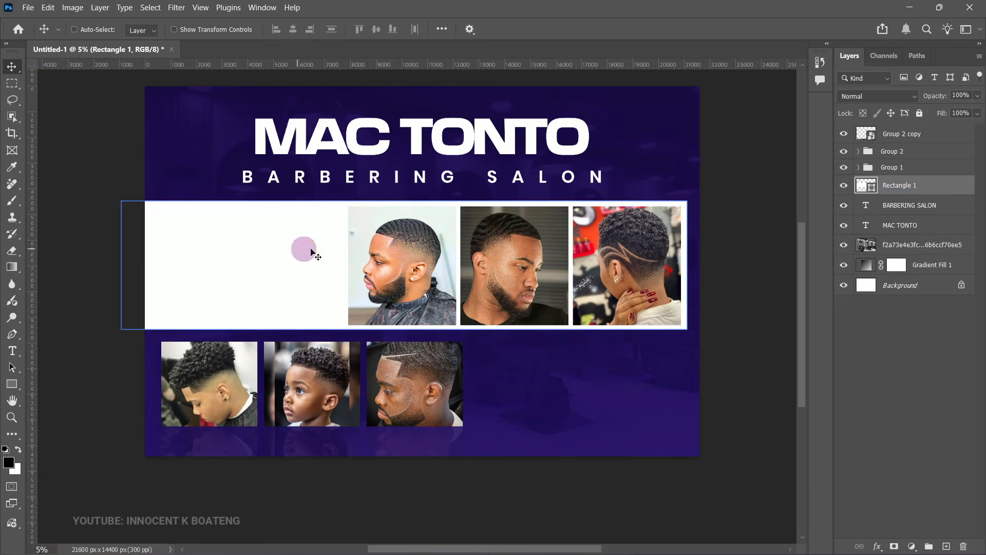
key(t)
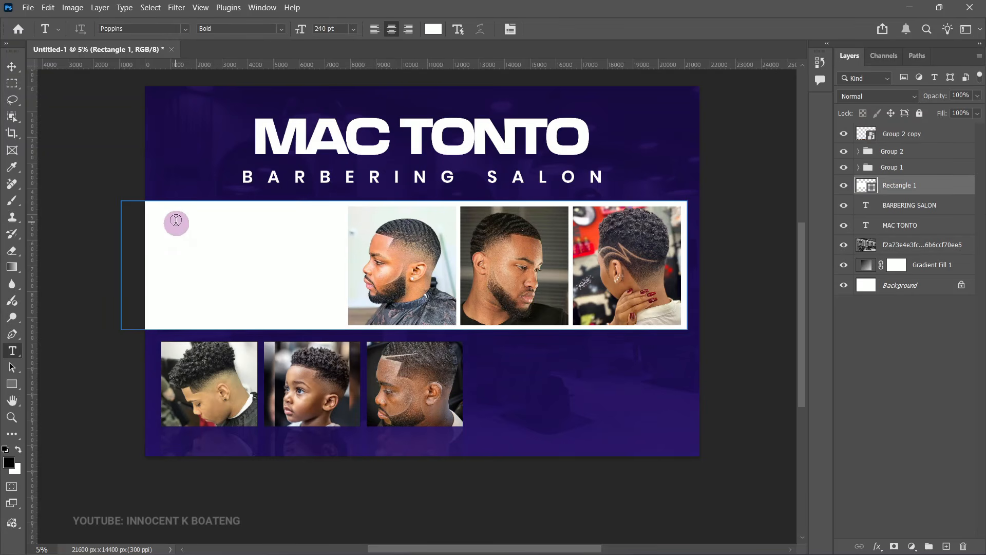
click(179, 215)
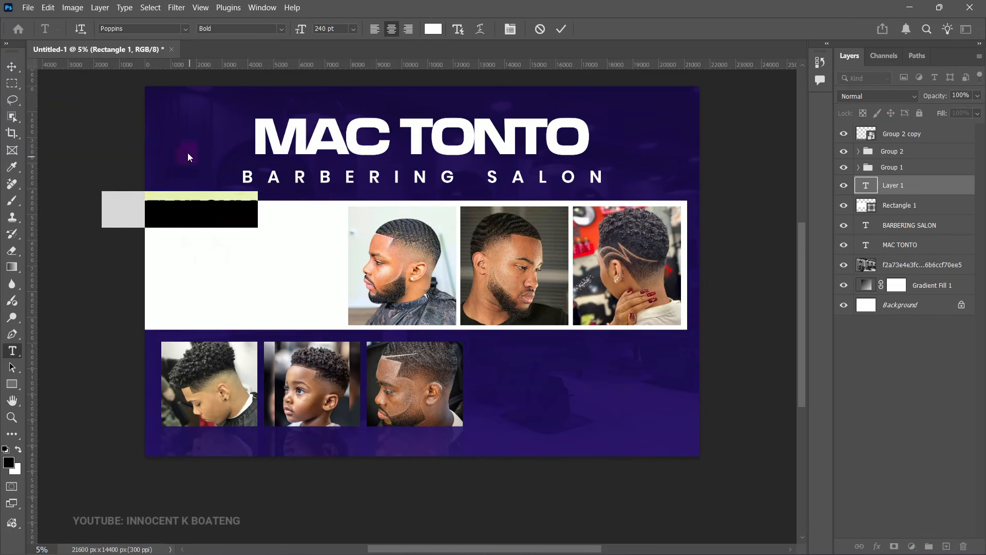
key(ctrl)
key(BackSpace)
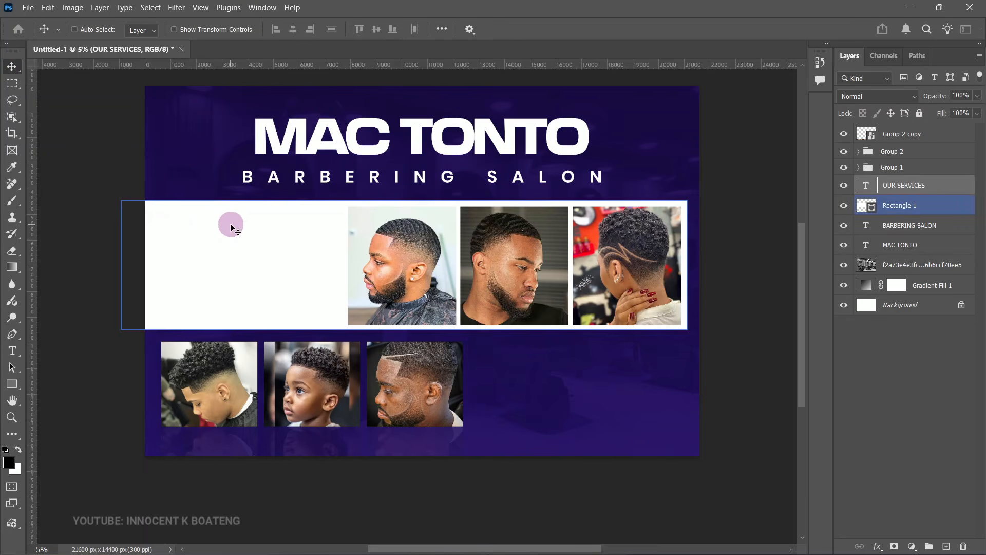
Recolor the OUR SERVICES heading with dark purple sampled from the banner background.
double_click(220, 226)
click(427, 30)
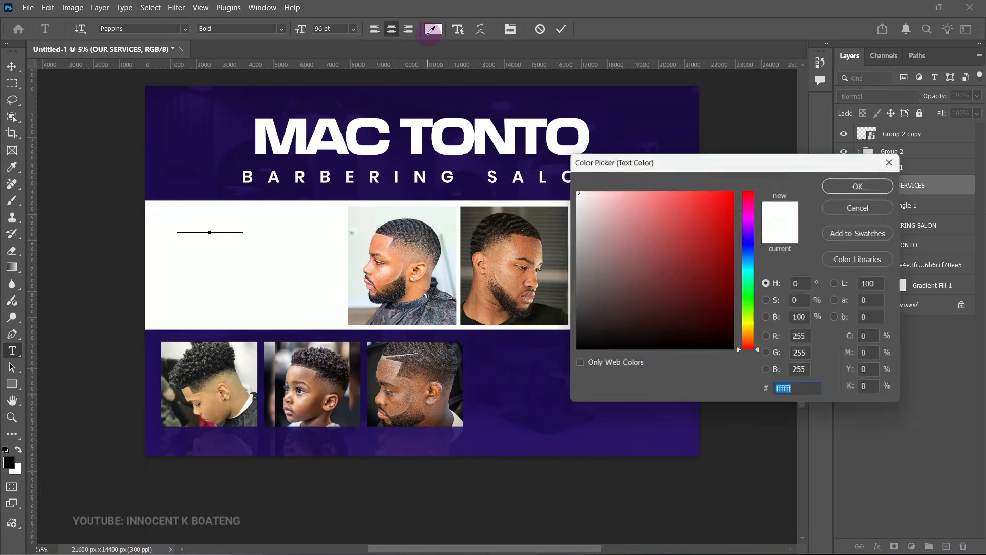
click(417, 87)
click(889, 186)
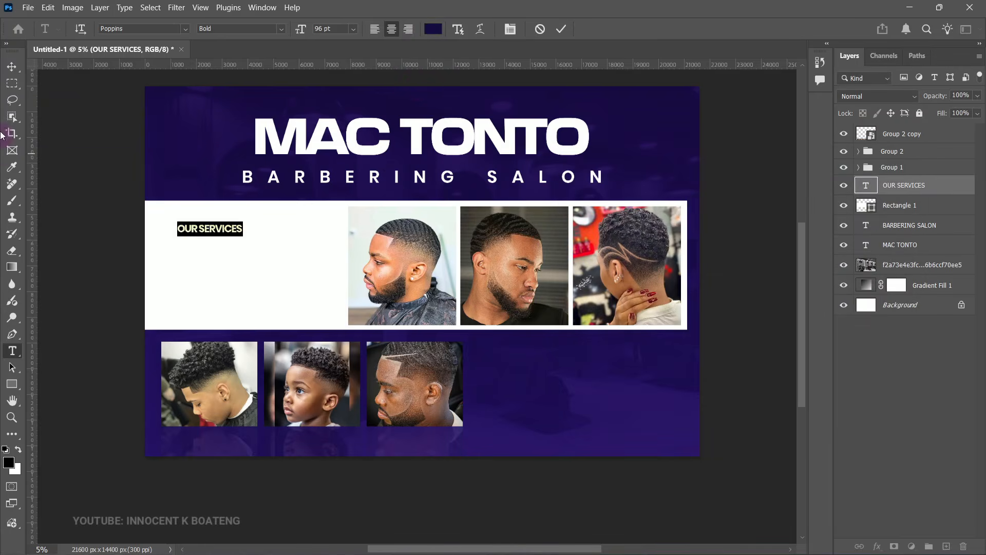
Enlarge the OUR SERVICES heading and move it to the upper-left corner of the white band.
click(12, 67)
key(ctrl+t)
mouse_move(244, 236)
mouse_down()
mouse_move(259, 242)
mouse_move(236, 251)
mouse_move(226, 238)
mouse_up()
key(Return)
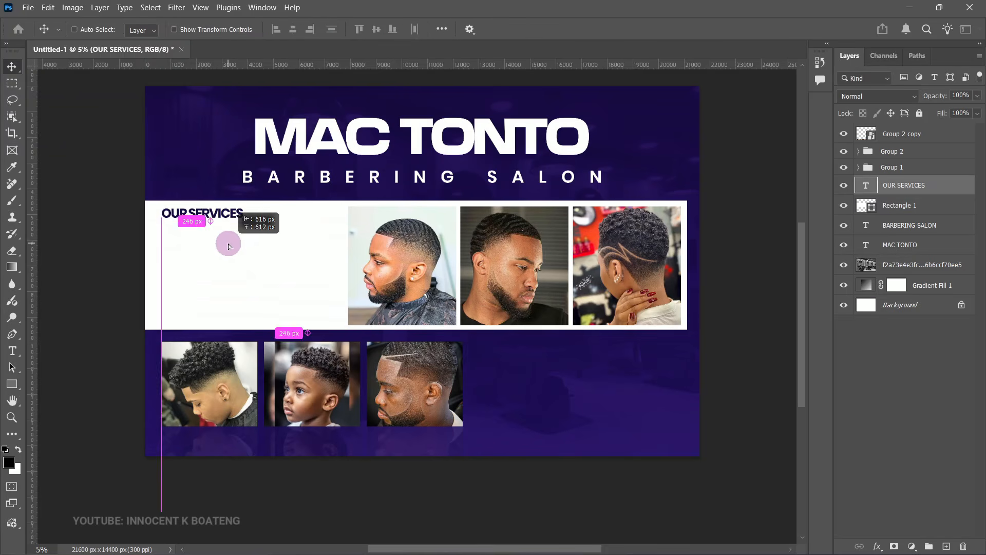
Apply a linear Gradient Overlay at 37° to the OUR SERVICES heading, running from #57429e to #2f1975.
right_click(904, 135)
click(811, 250)
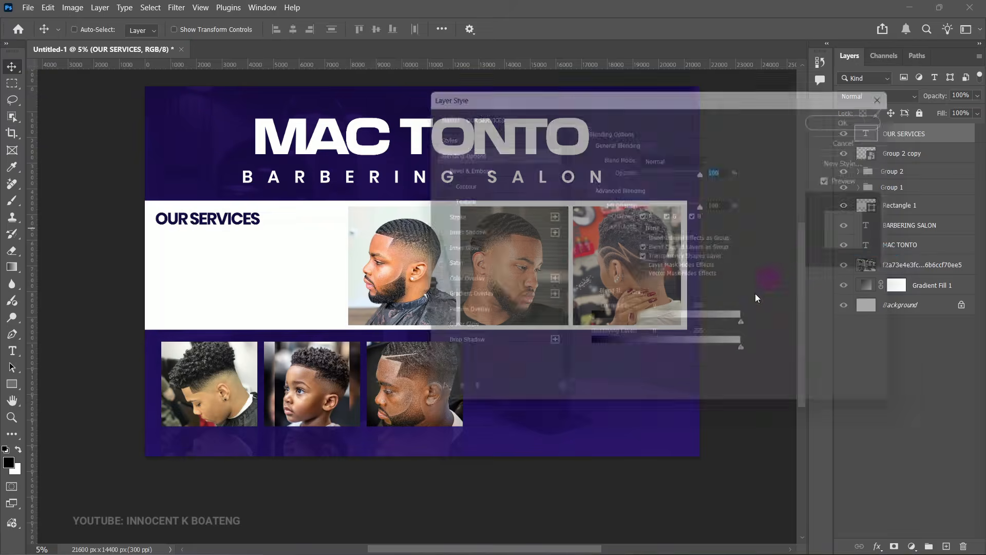
click(462, 299)
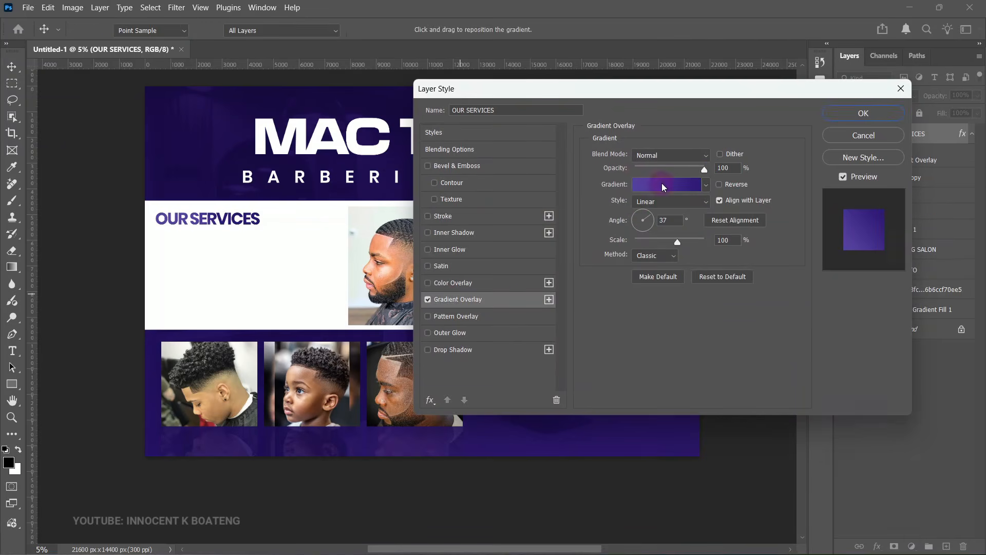
click(655, 184)
scroll(869, 266, down, 5)
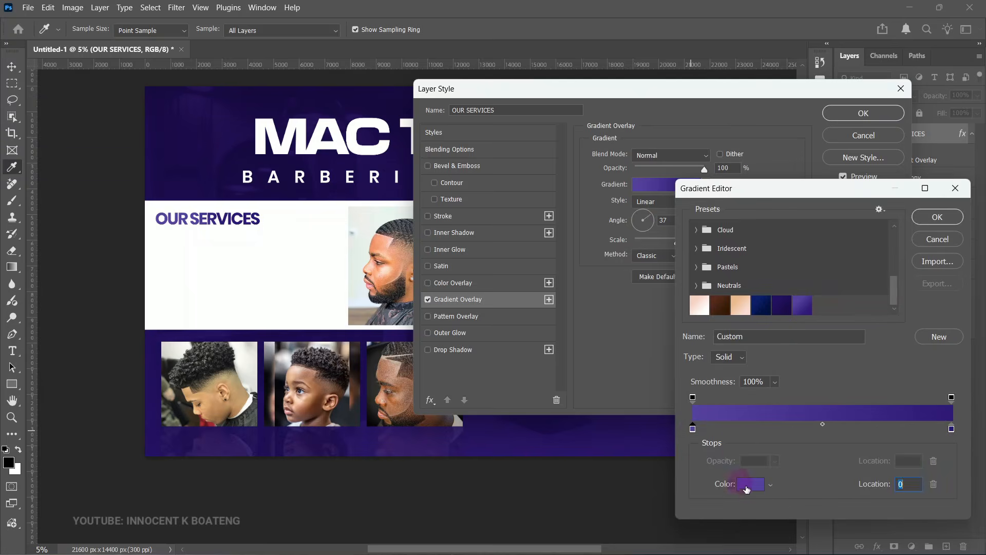
click(752, 487)
click(951, 428)
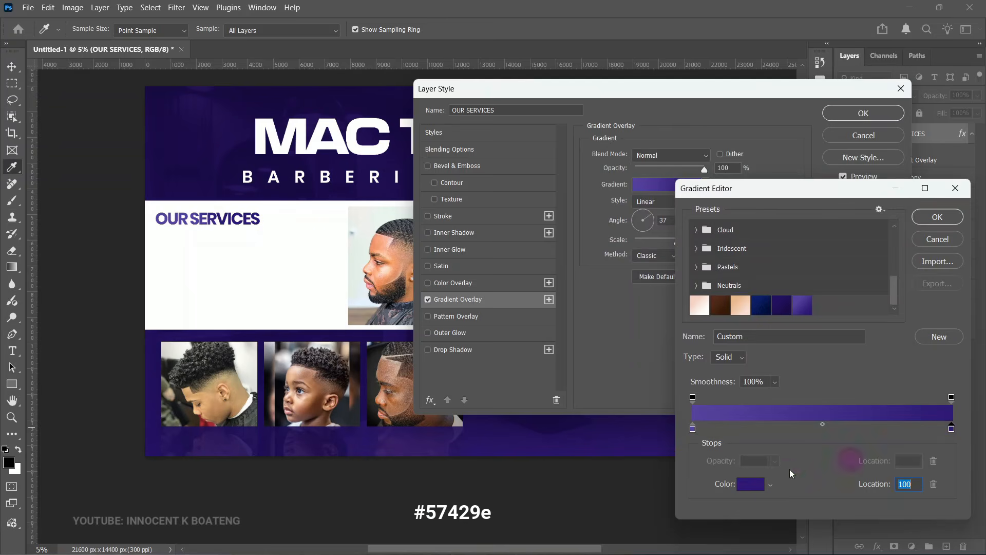
click(752, 487)
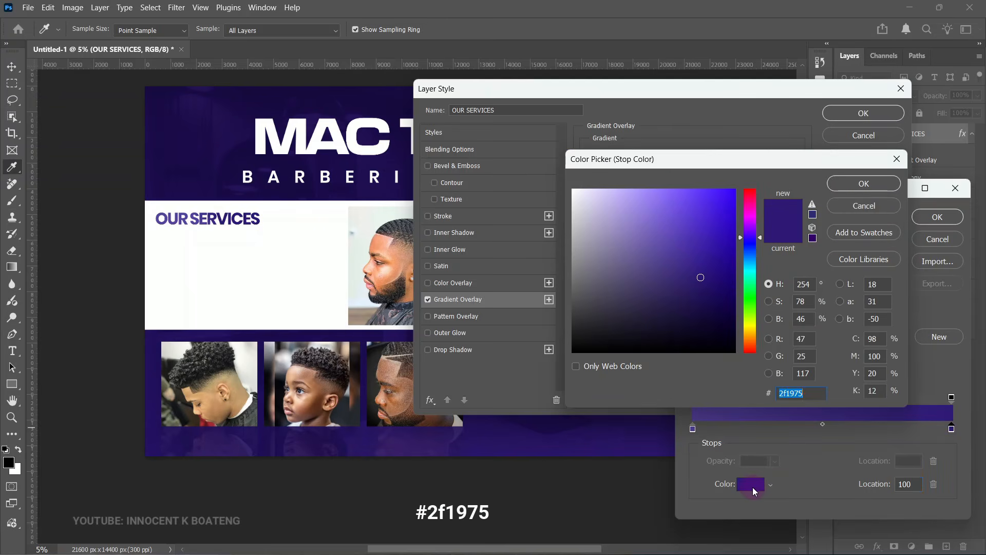
click(863, 176)
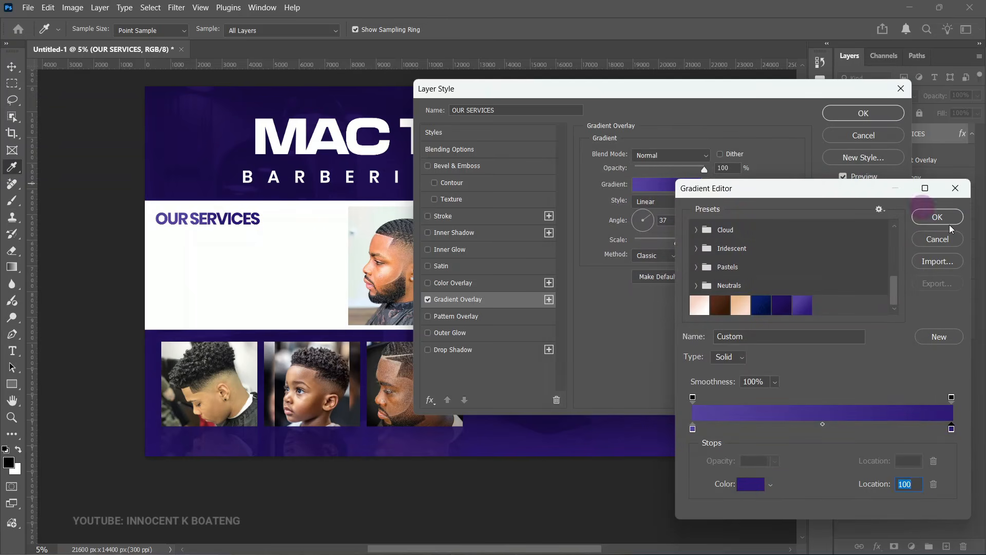
click(947, 222)
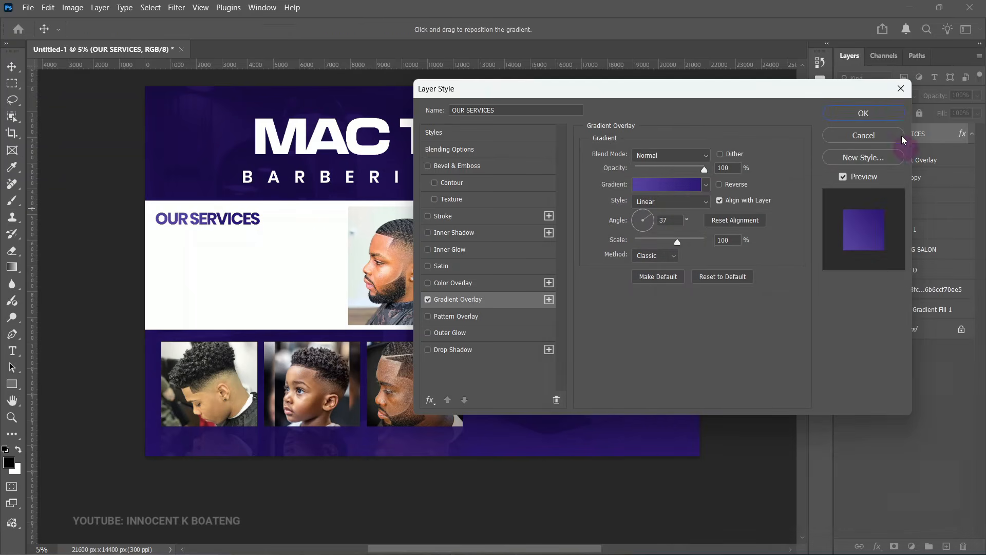
click(893, 113)
Paste the services list from HOT SHAVE to GROOMING as Poppins SemiBold text below the OUR SERVICES heading.
ctrl+click(333, 285)
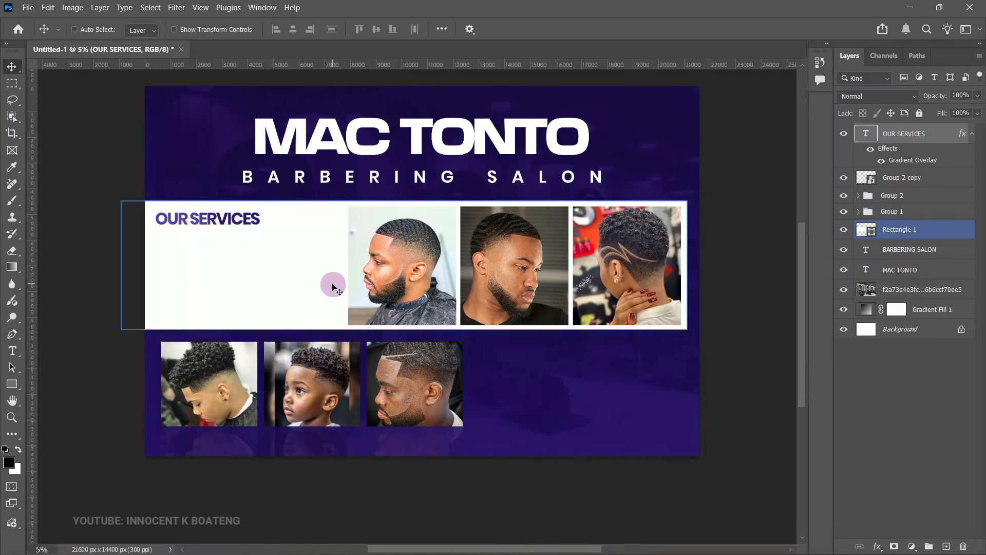
key(t)
click(173, 240)
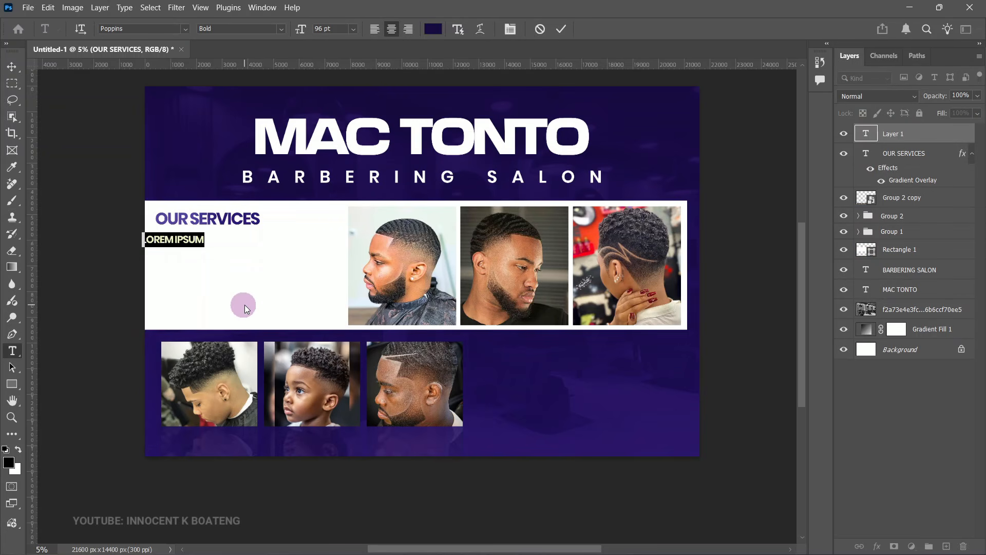
click(279, 26)
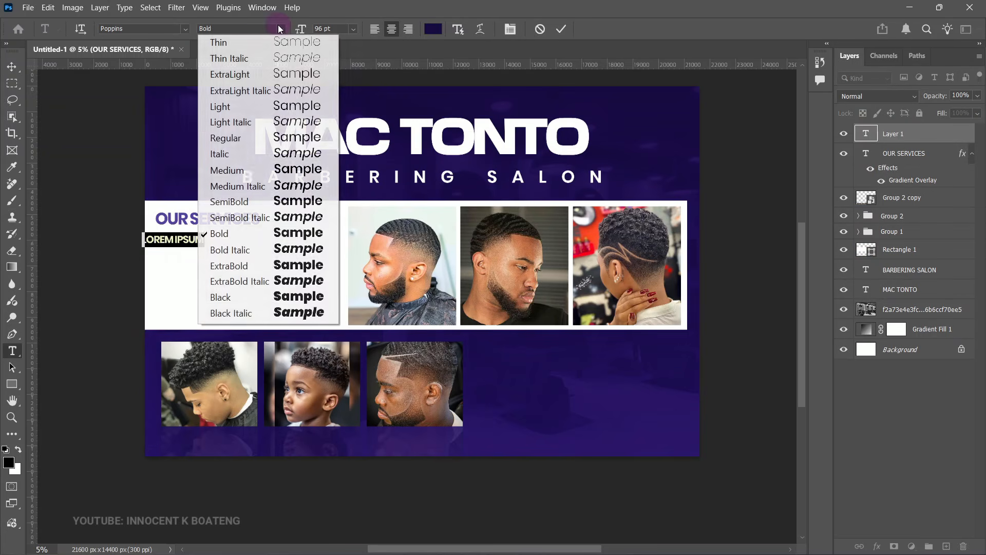
click(270, 209)
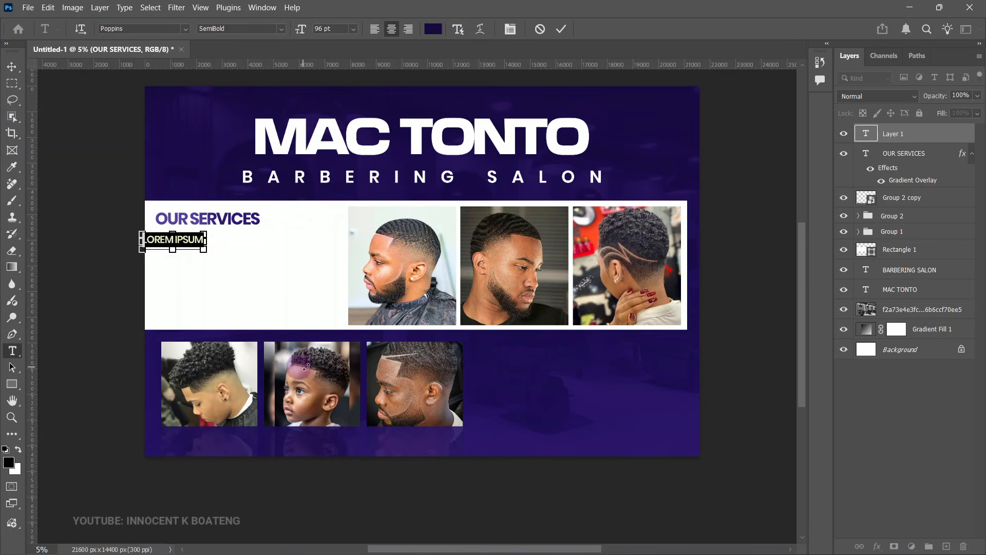
key(ctrl+v)
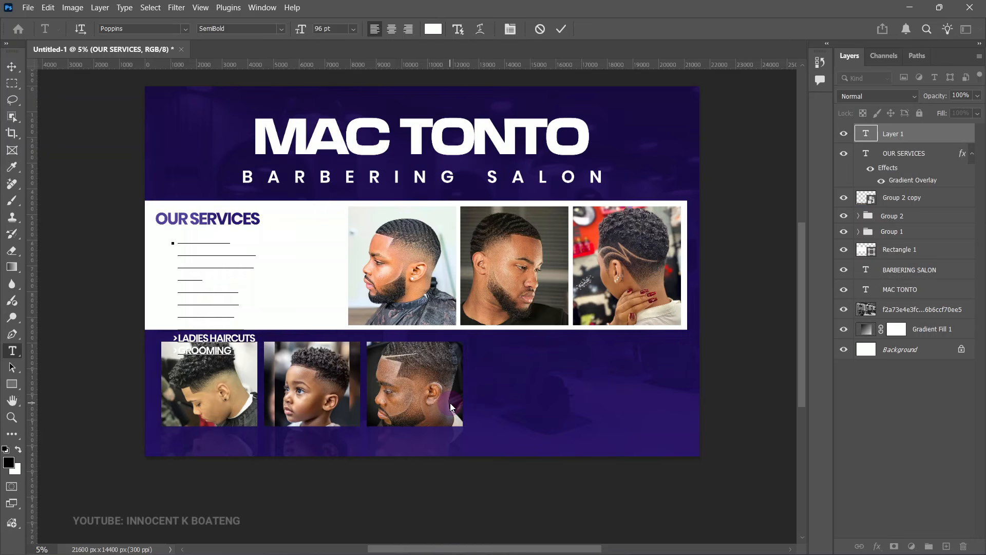
click(11, 66)
Copy the heading's Gradient Overlay to the services list and scale the list down to fit inside the white band.
click(972, 154)
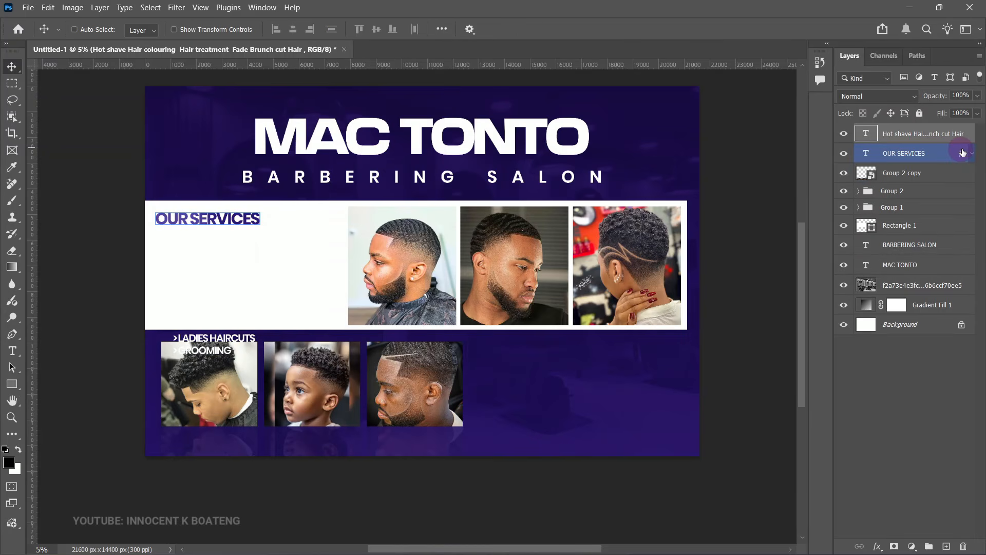
drag(963, 152, 962, 135)
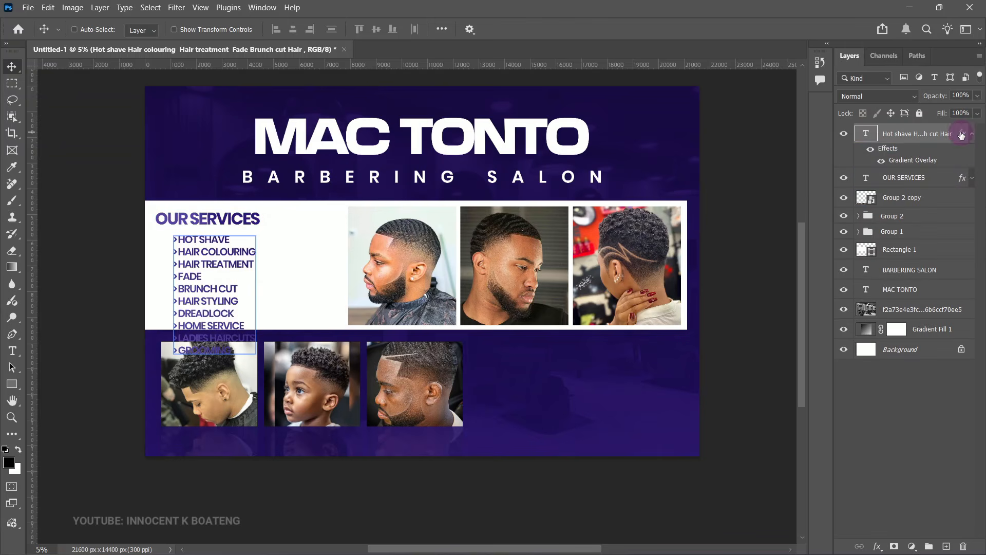
ctrl+click(264, 365)
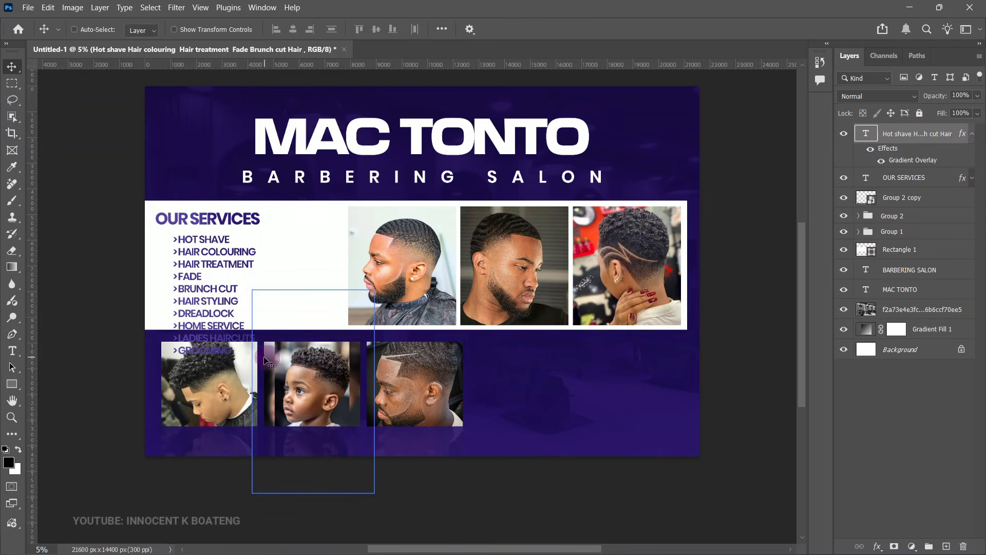
ctrl+click(259, 359)
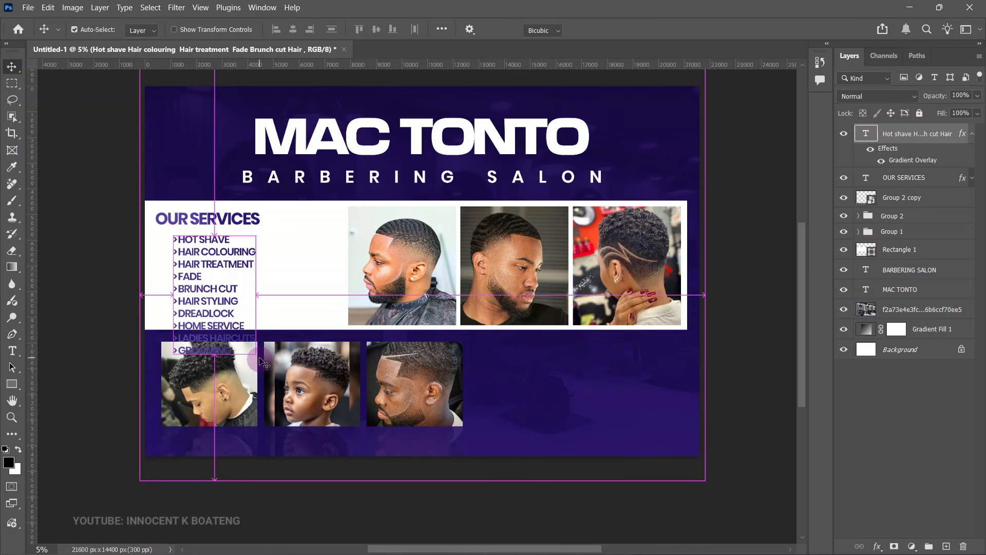
key(ctrl+t)
drag(255, 356, 206, 304)
key(Return)
Shift the OUR SERVICES heading slightly right so its left edge sits closer to the services list.
ctrl+click(217, 222)
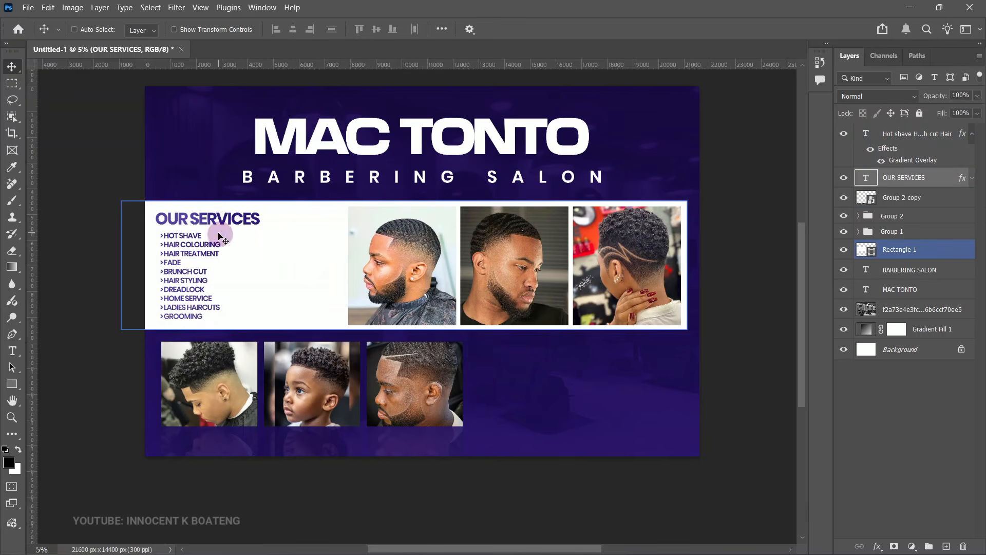
drag(218, 222, 217, 220)
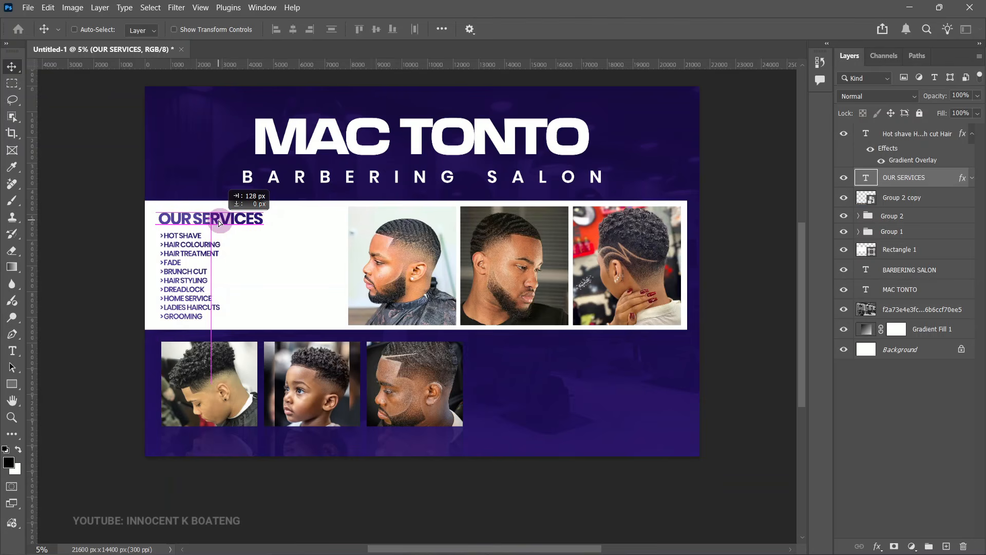
Try to add a copy of the services list as a second column beside the original.
right_click(197, 250)
click(237, 256)
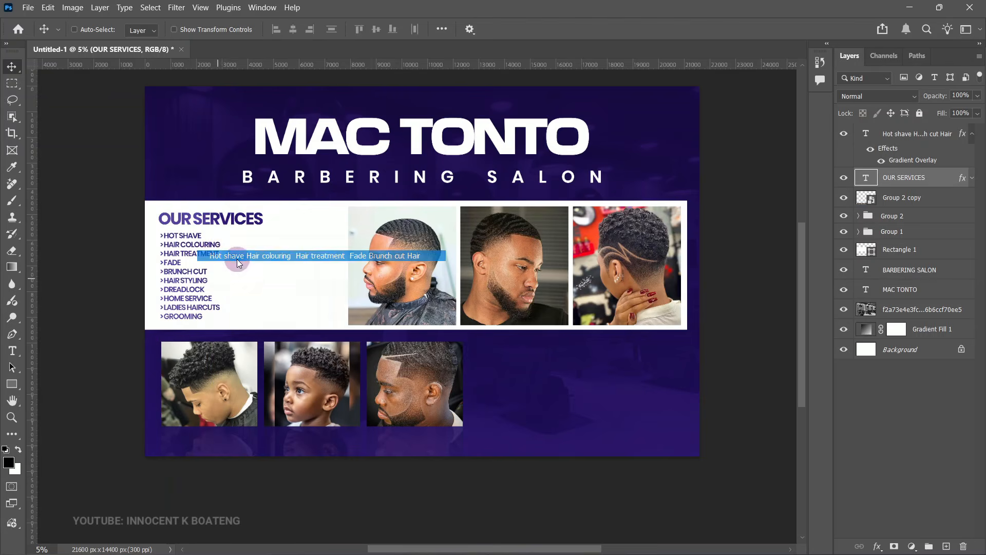
drag(234, 257, 273, 279)
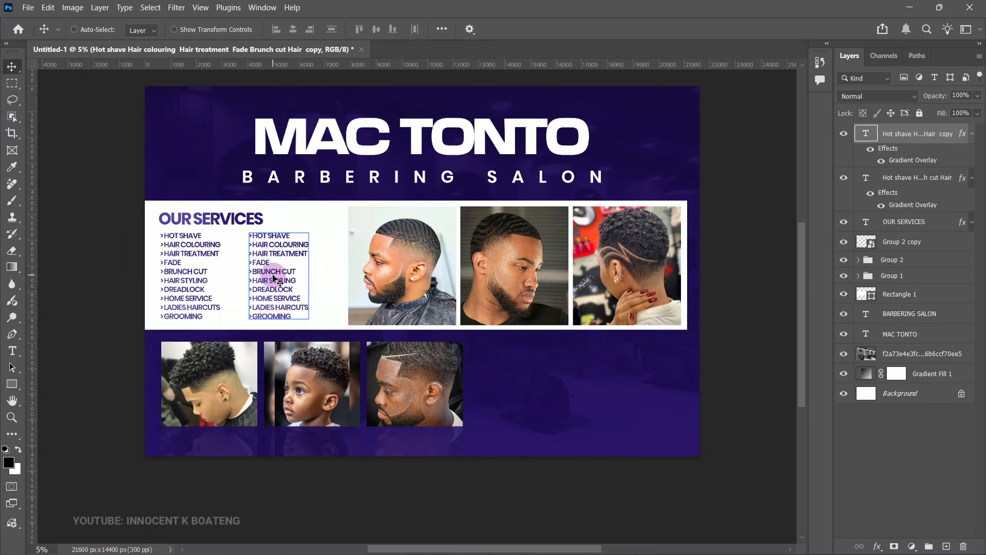
key(ctrl+z)
key(z)
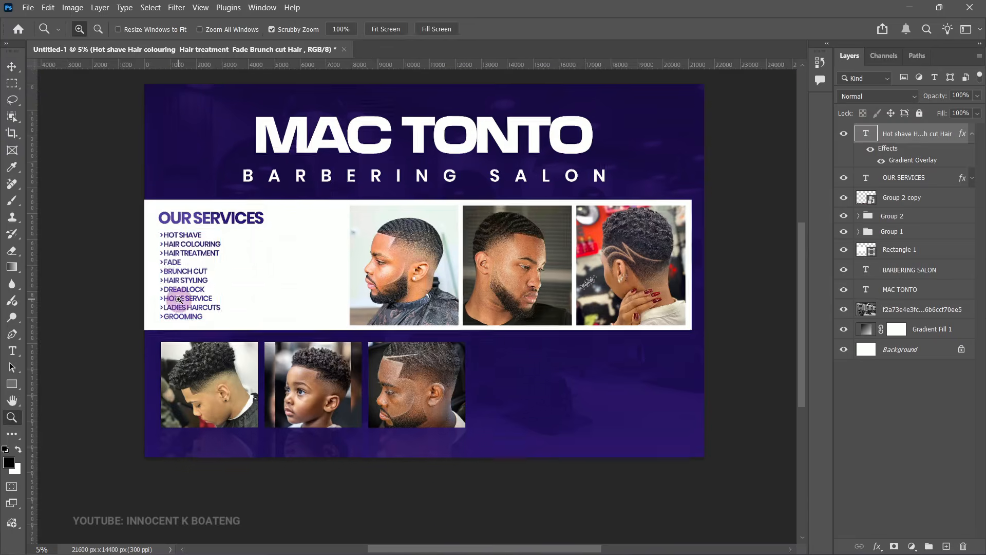
click(178, 298)
click(178, 299)
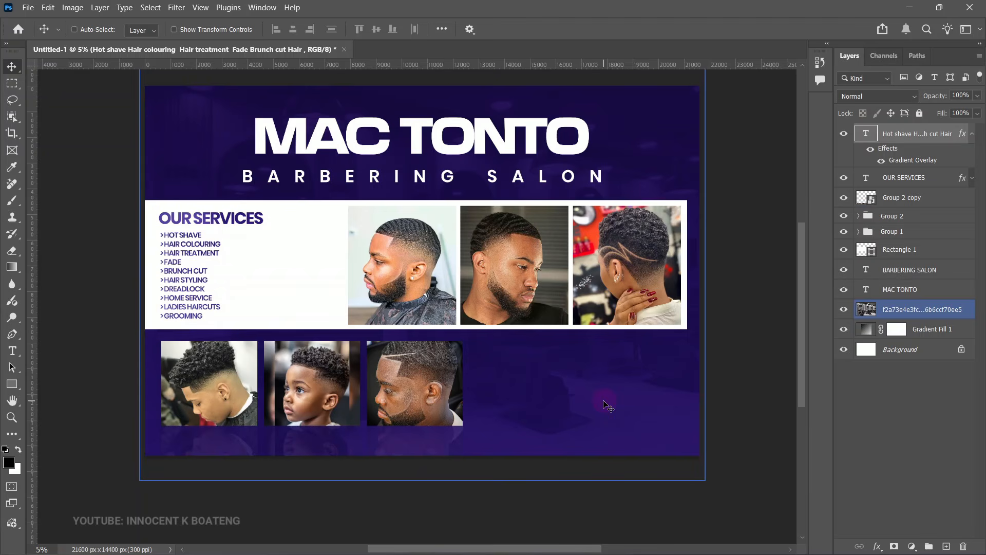
Draw a white rectangle beside the lower photo row, level with the photo tops and ending at the banner's right edge.
click(11, 384)
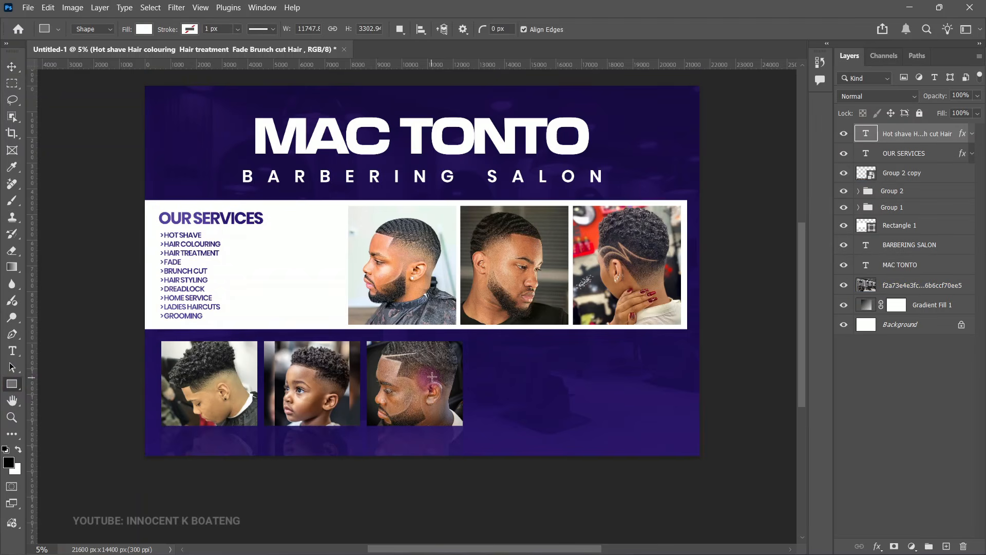
drag(481, 340, 699, 388)
click(787, 143)
key(v)
ctrl+click(601, 399)
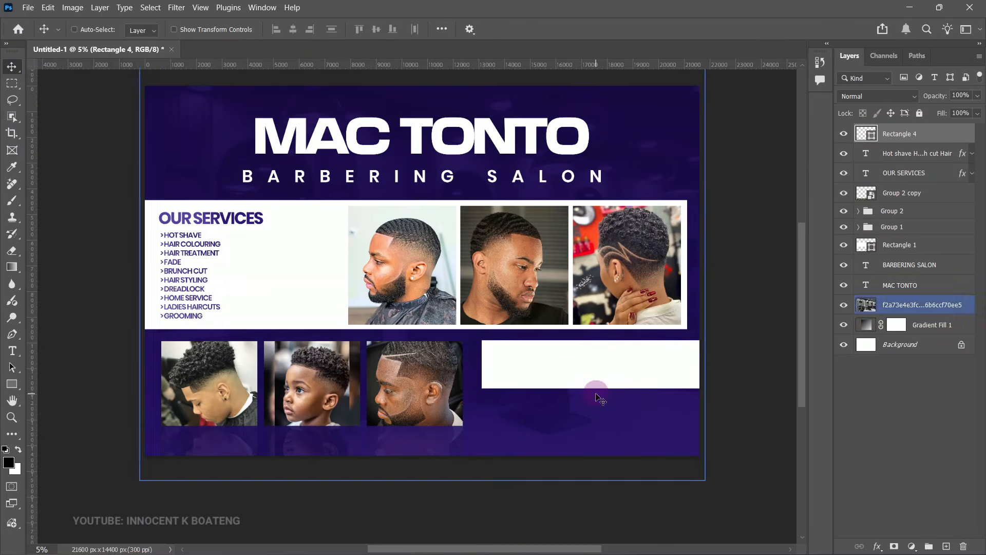
drag(590, 375, 611, 368)
ctrl+click(264, 365)
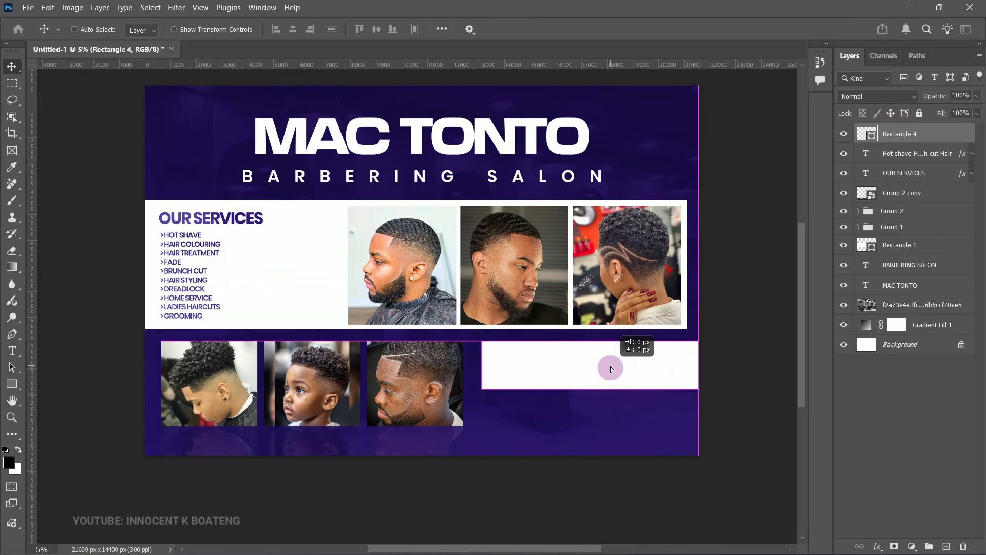
mouse_move(611, 369)
mouse_down()
mouse_move(606, 357)
mouse_move(610, 374)
mouse_move(608, 365)
mouse_up()
Paste the salon's location text over the new white rectangle and copy the services list's Gradient Overlay to it.
key(t)
click(512, 354)
key(ctrl)
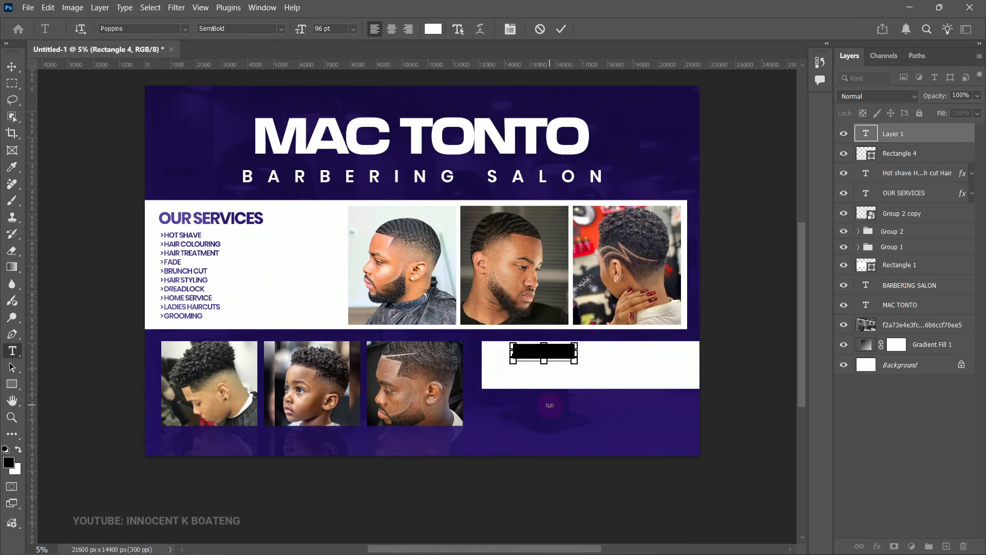
key(ctrl+v)
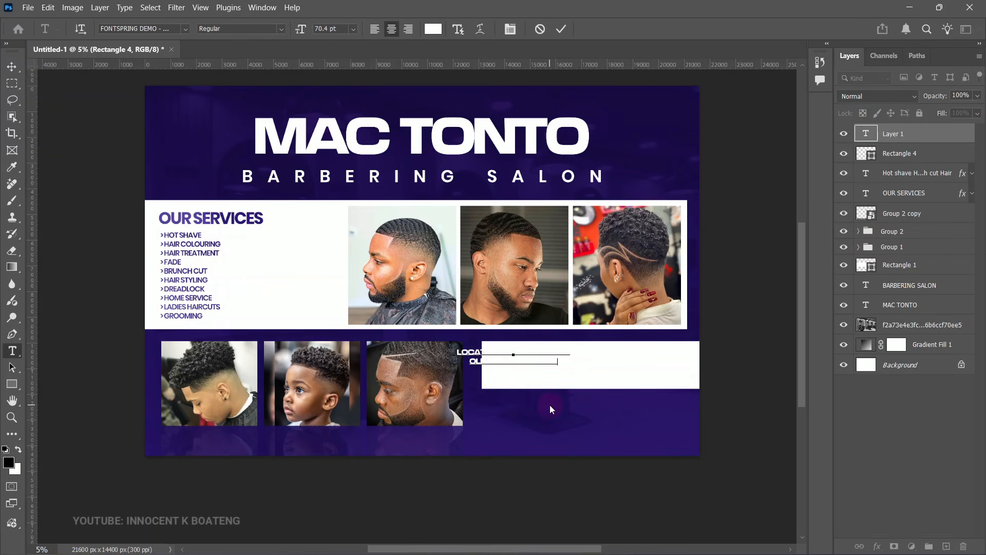
key(ctrl+Return)
drag(955, 175, 960, 141)
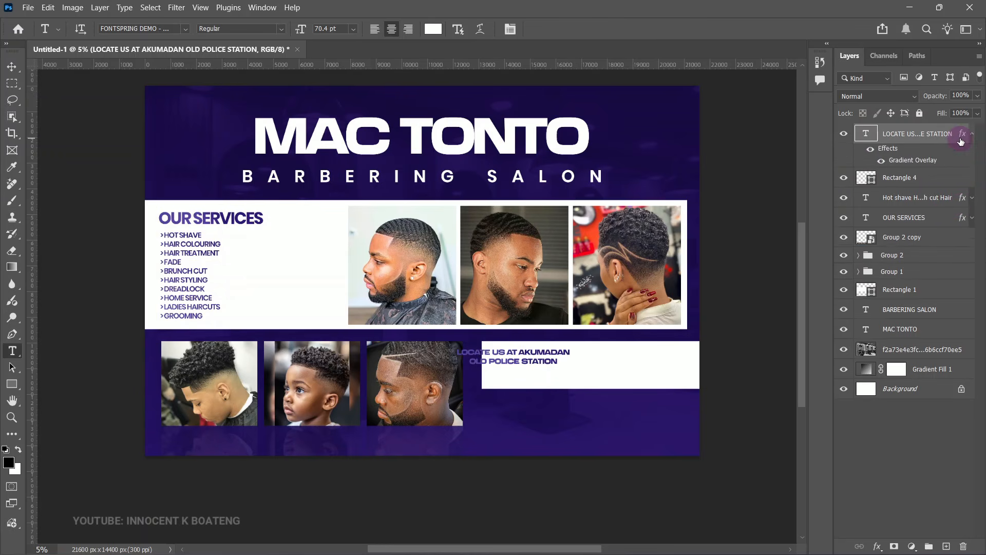
Enlarge the location text to about 172% and center it inside the lower white rectangle.
click(11, 66)
ctrl+click(544, 378)
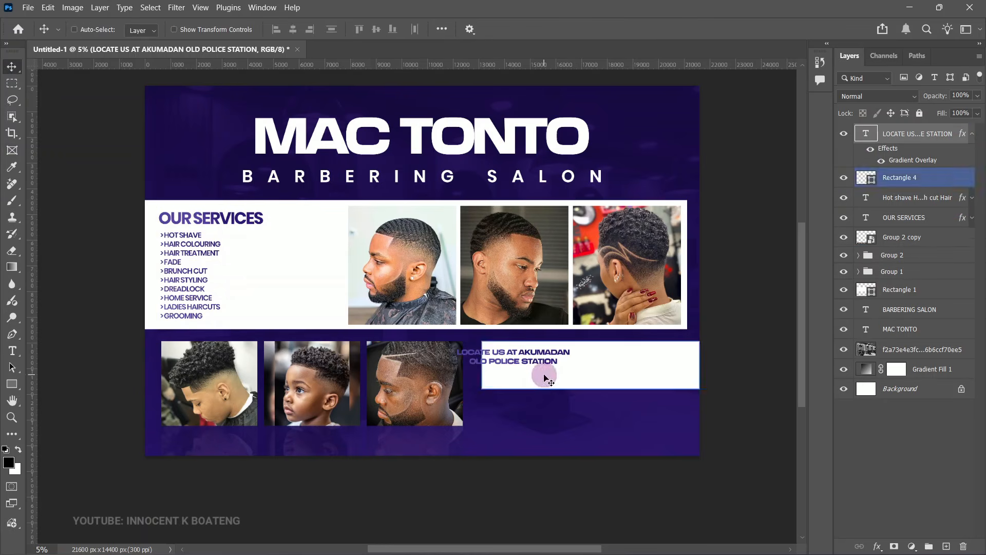
drag(547, 357, 685, 376)
key(ctrl+t)
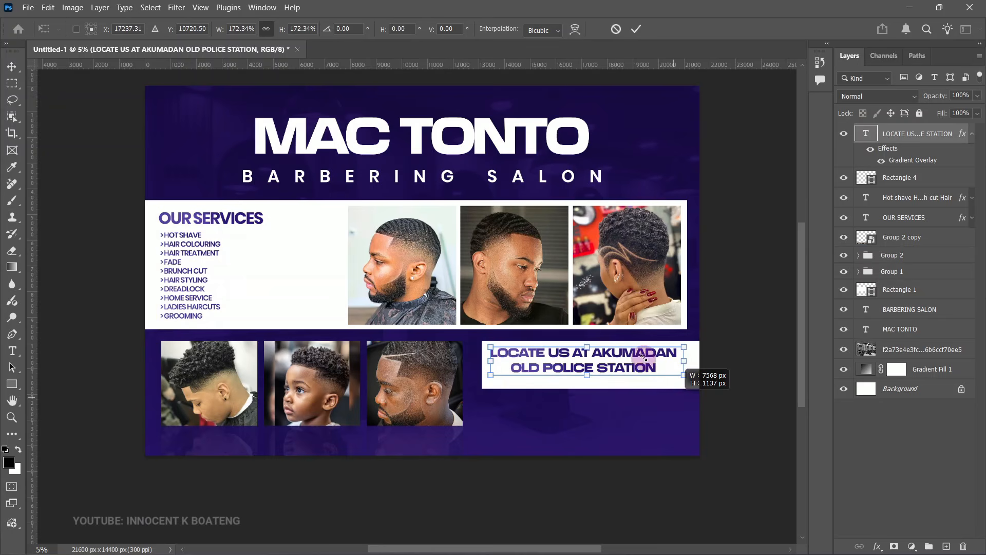
key(Return)
key(Right)
key(Down)
key(Down)
key(Down)
key(Down)
key(Down)
key(Down)
key(Down)
key(Down)
key(Down)
key(Down)
key(Right)
key(Right)
key(Right)
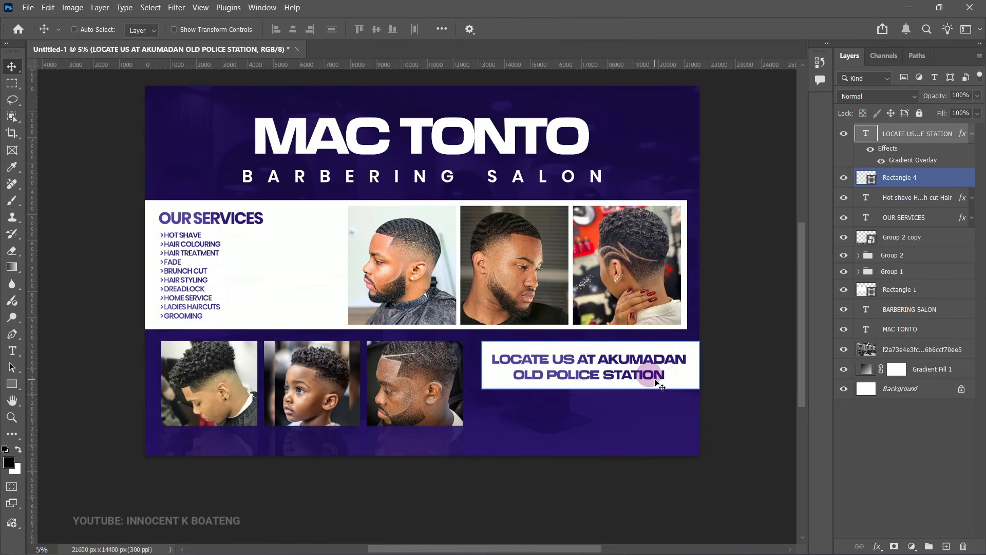
key(Up)
key(Left)
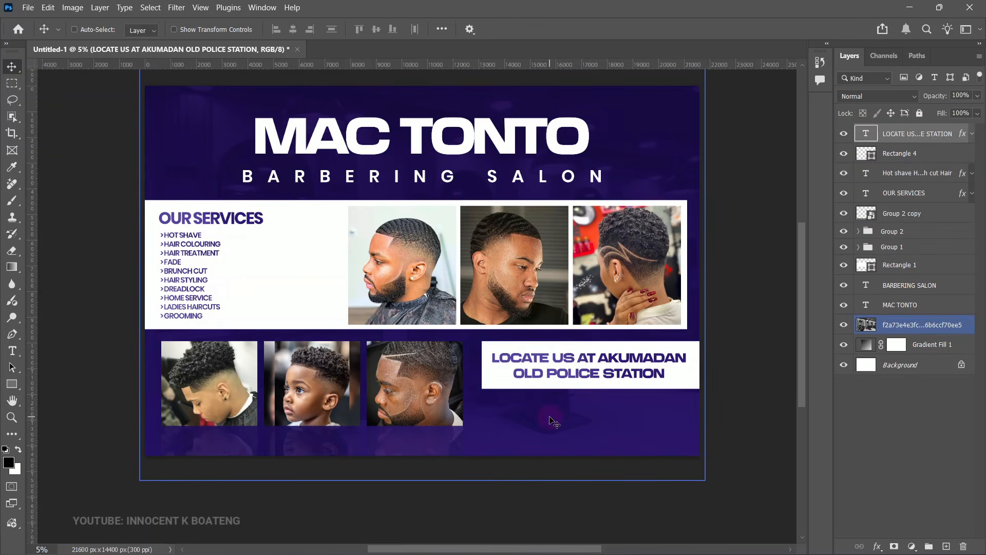
Add the CALL/WHATSAPP line with the salon's phone numbers as white Poppins Bold text below the location box.
key(t)
click(549, 404)
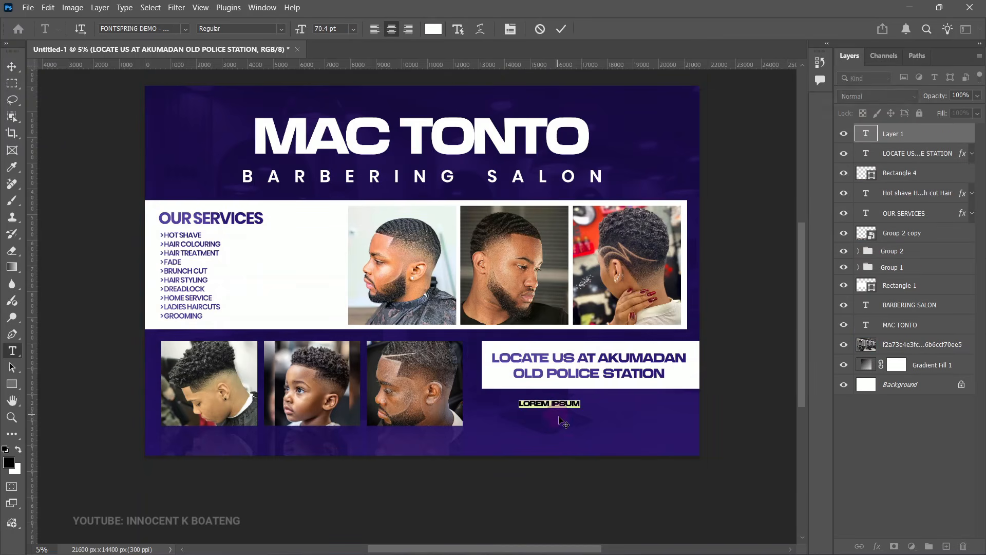
key(ctrl+v)
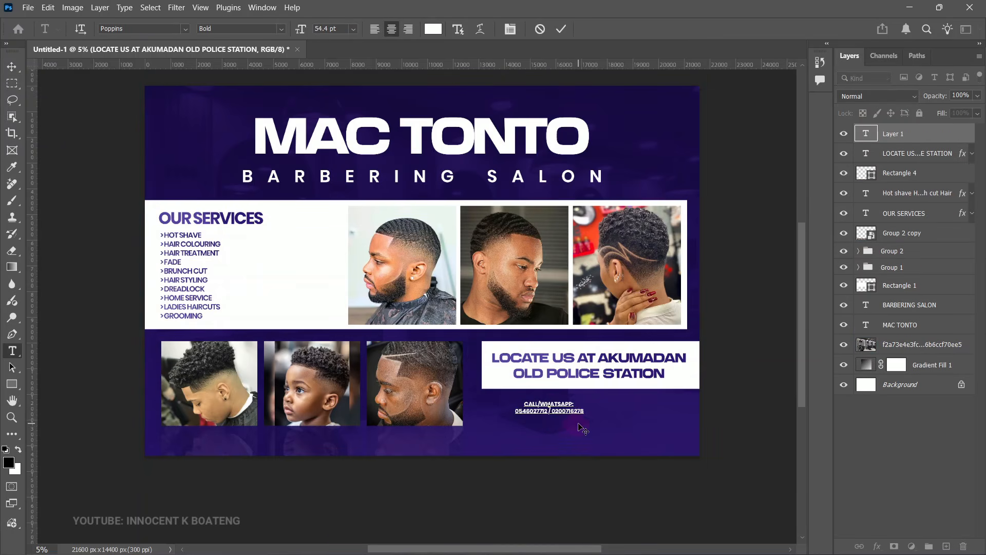
key(ctrl+z)
click(157, 27)
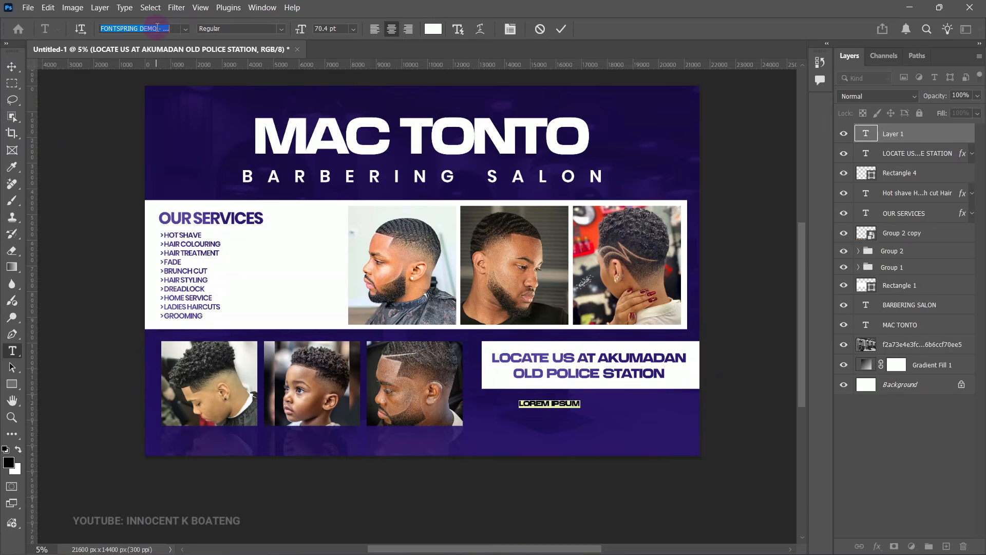
text(poppi)
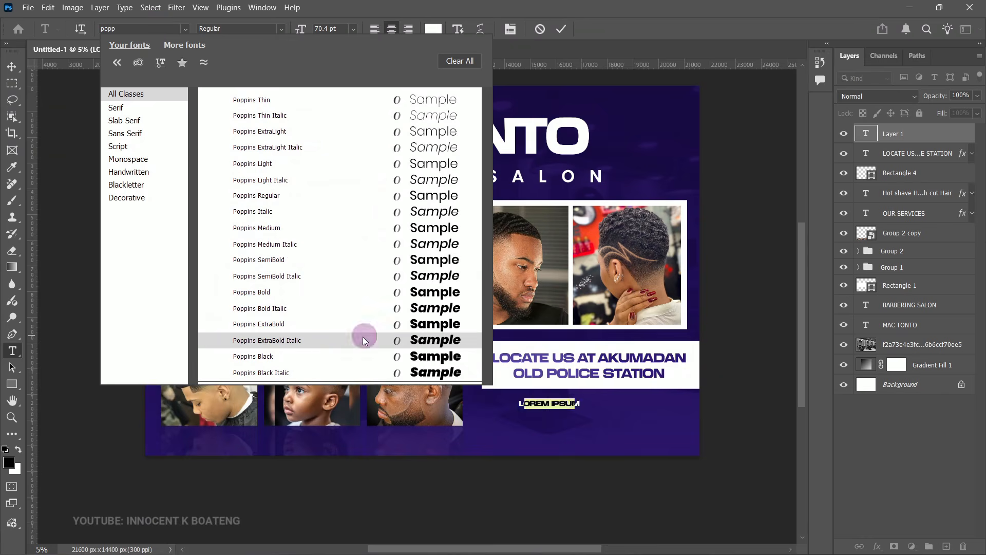
click(280, 292)
key(ctrl+v)
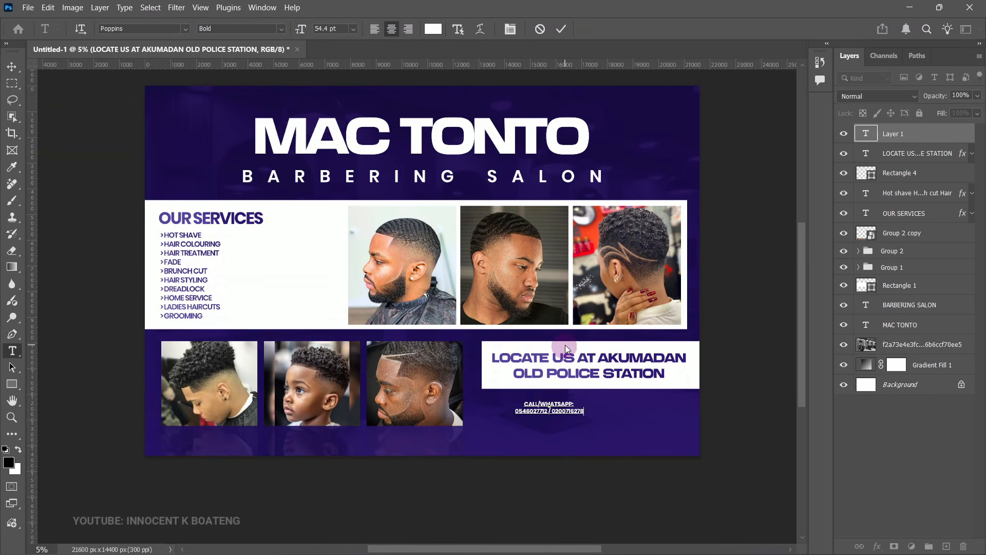
key(ctrl+Return)
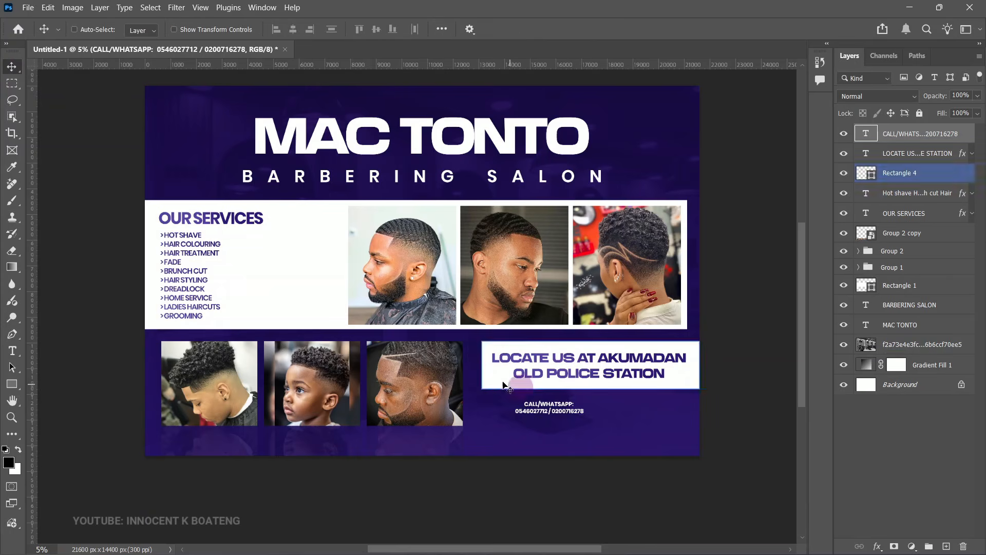
Enlarge the CALL/WHATSAPP text and position it centered beneath the location box.
key(ctrl+t)
drag(615, 426, 603, 411)
key(Return)
ctrl+click(623, 454)
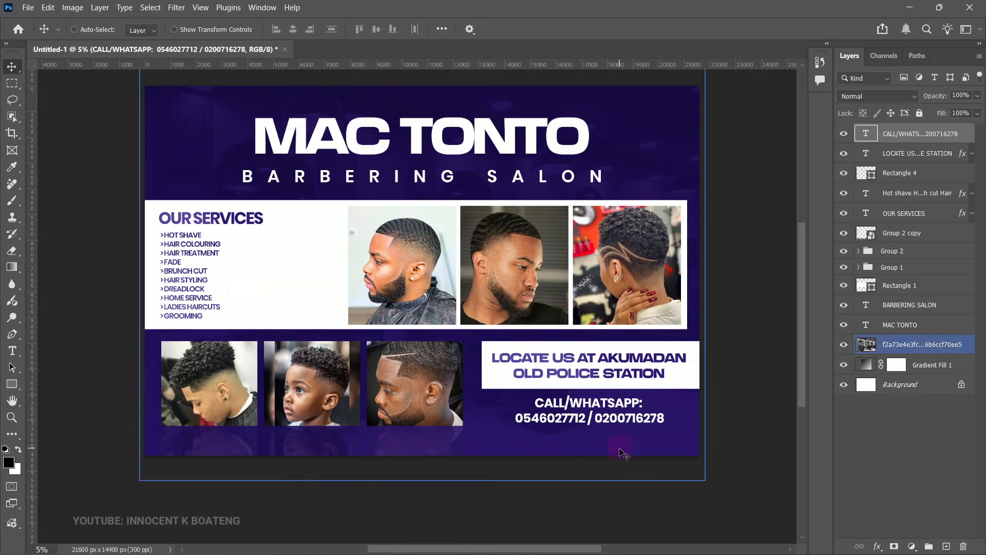
Widen the BARBERING SALON subtitle by scaling it up slightly and center it horizontally on the canvas.
scroll(623, 454, up, 1)
scroll(622, 455, up, 3)
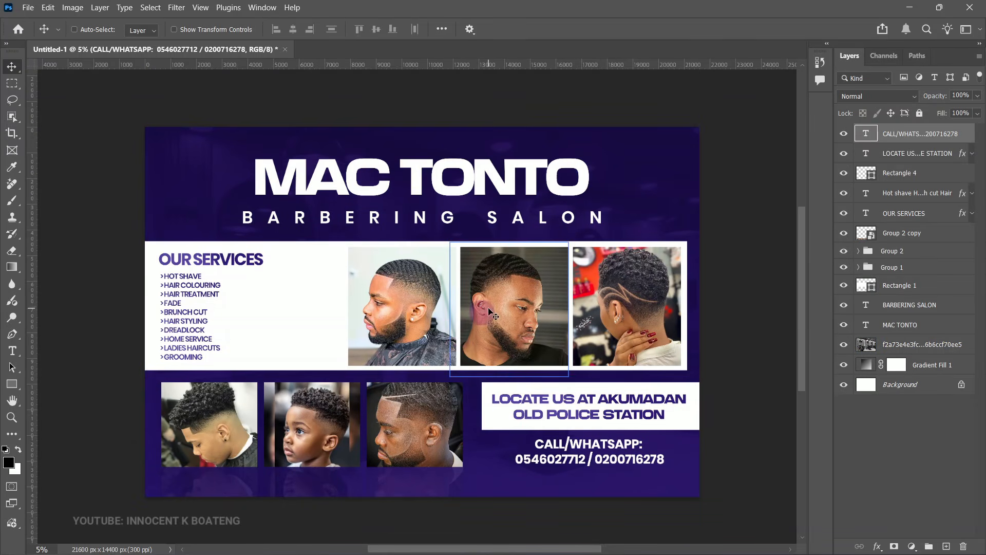
right_click(539, 219)
click(579, 224)
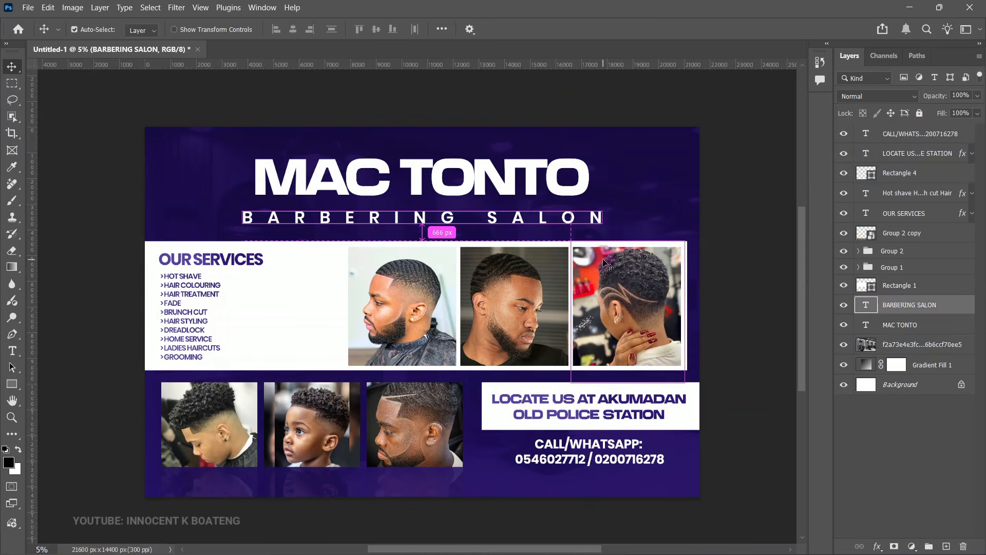
key(ctrl+t)
drag(602, 208, 636, 206)
key(Return)
key(ctrl+a)
click(292, 29)
key(ctrl+d)
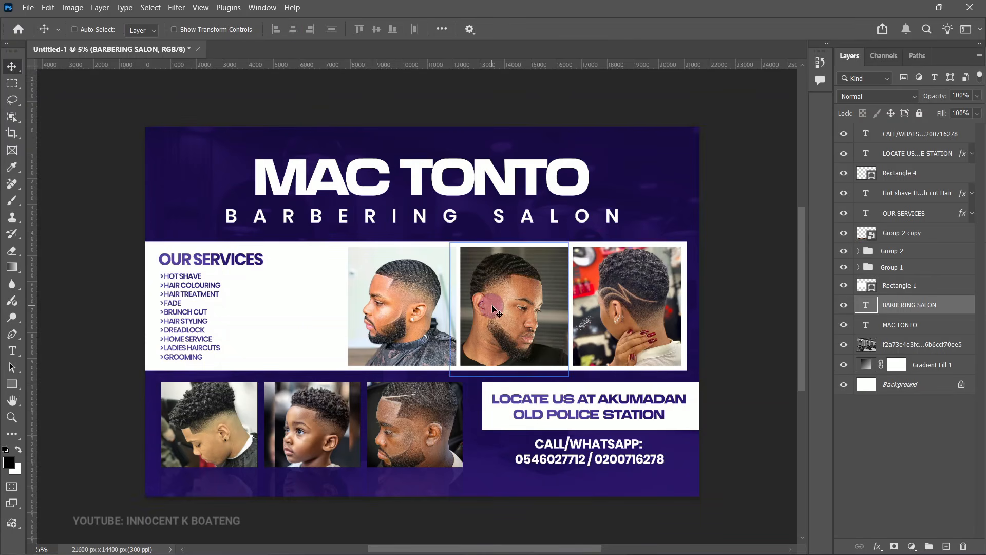
Place the barbering stuff image as an embedded layer above the contact text and enlarge it.
scroll(492, 304, up, 2)
scroll(326, 268, down, 3)
ctrl+click(590, 450)
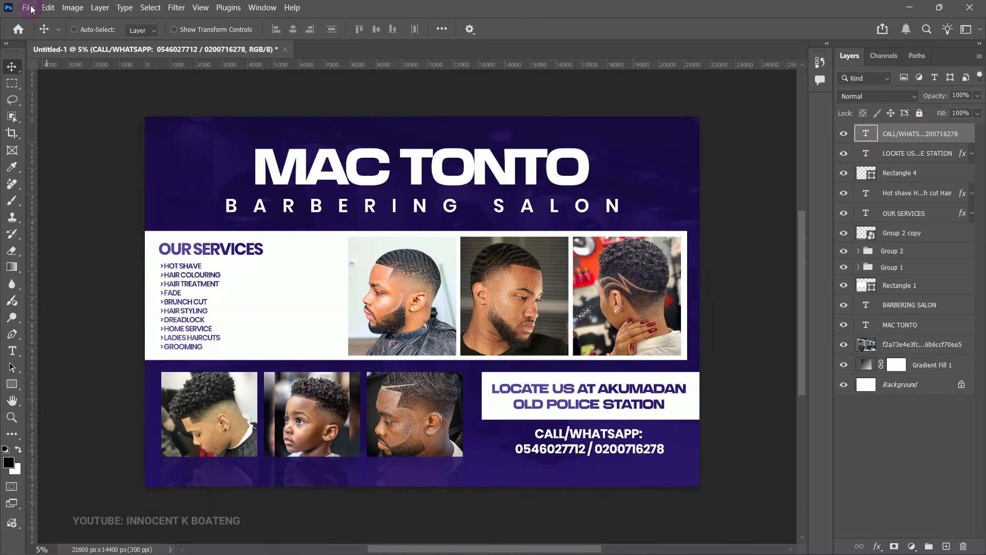
click(31, 9)
click(86, 266)
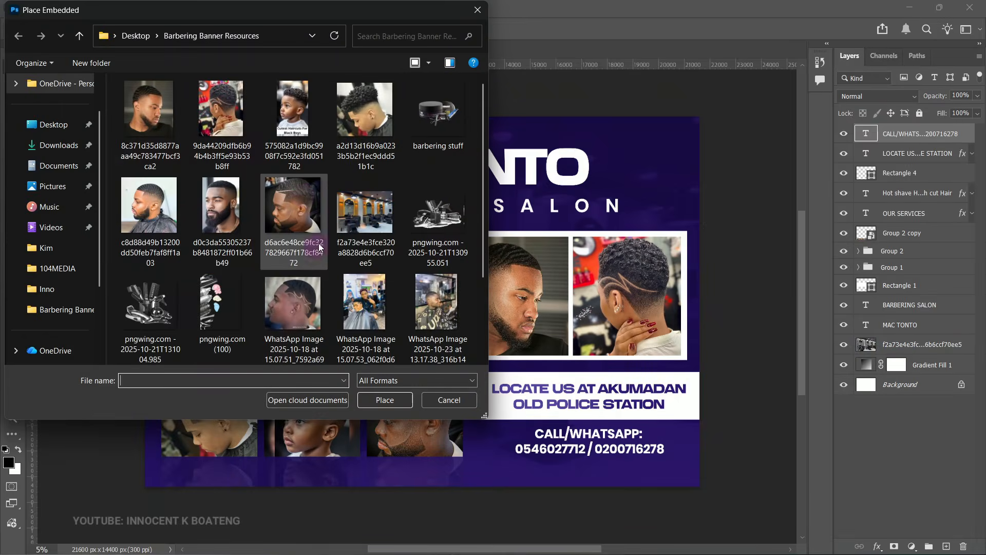
double_click(438, 110)
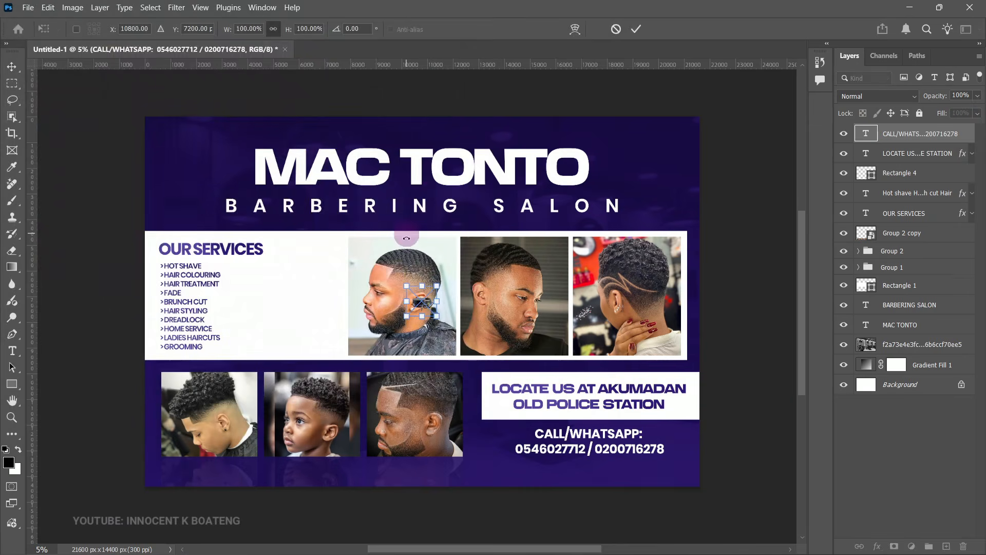
drag(437, 286, 479, 248)
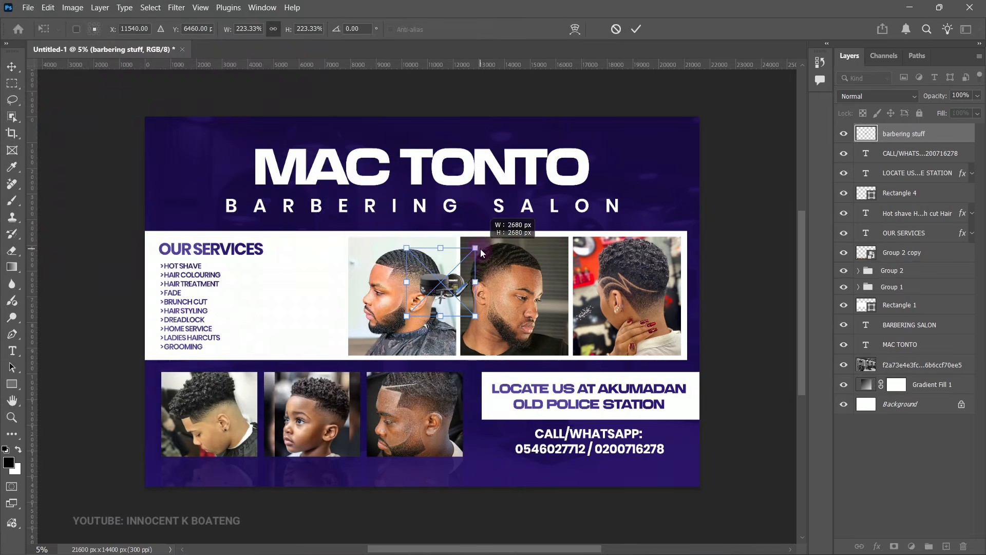
key(Return)
Move the barbering stuff image to the left of the MAC TONTO title and adjust its size to fit there.
drag(471, 306, 226, 195)
key(ctrl+t)
drag(239, 107, 254, 93)
drag(240, 146, 240, 155)
key(Return)
Place the image pngwing.com - 2025-10-21T131004.985 and scale it to fit to the right of the MAC TONTO title.
click(28, 7)
click(87, 263)
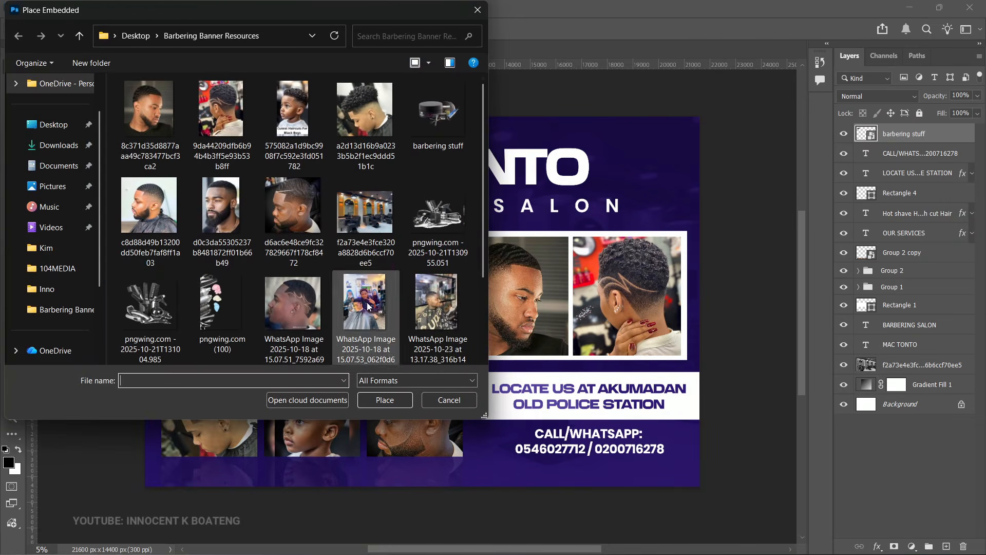
double_click(149, 326)
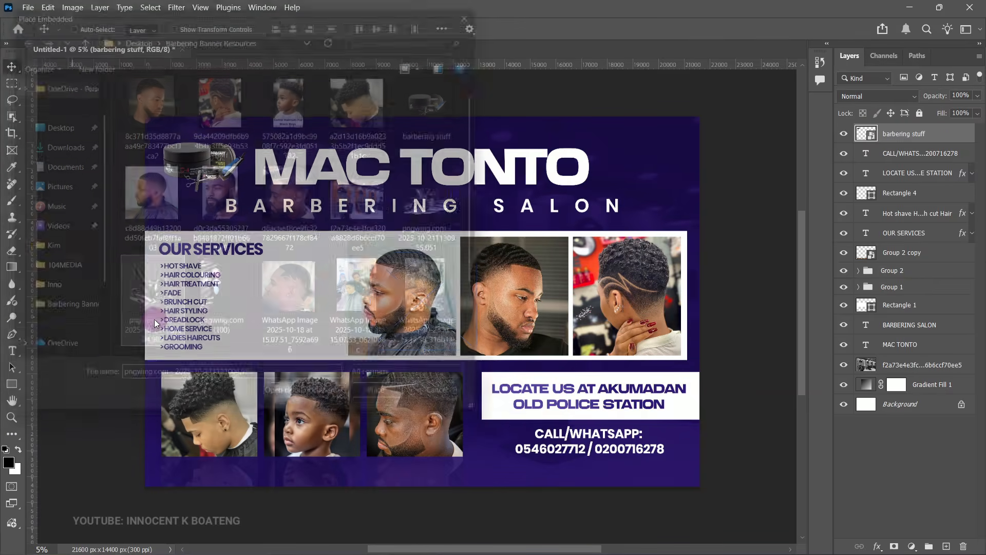
drag(467, 297, 678, 165)
drag(686, 118, 685, 152)
mouse_move(662, 171)
mouse_down()
mouse_move(682, 137)
mouse_move(675, 161)
mouse_up()
key(Return)
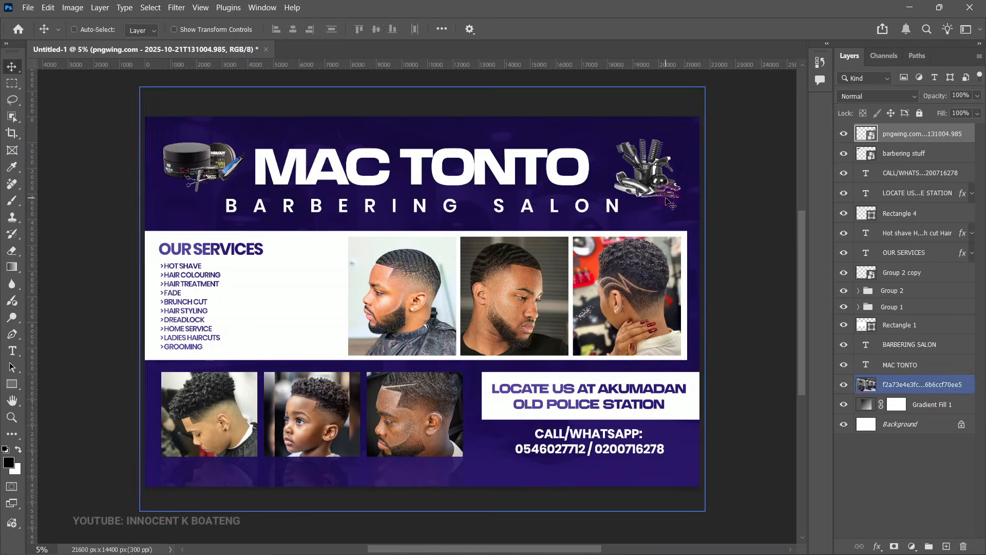
Nudge the barbering tools image down to line up with a horizontal guide near the top of the title.
key(z)
click(665, 159)
alt+click(661, 170)
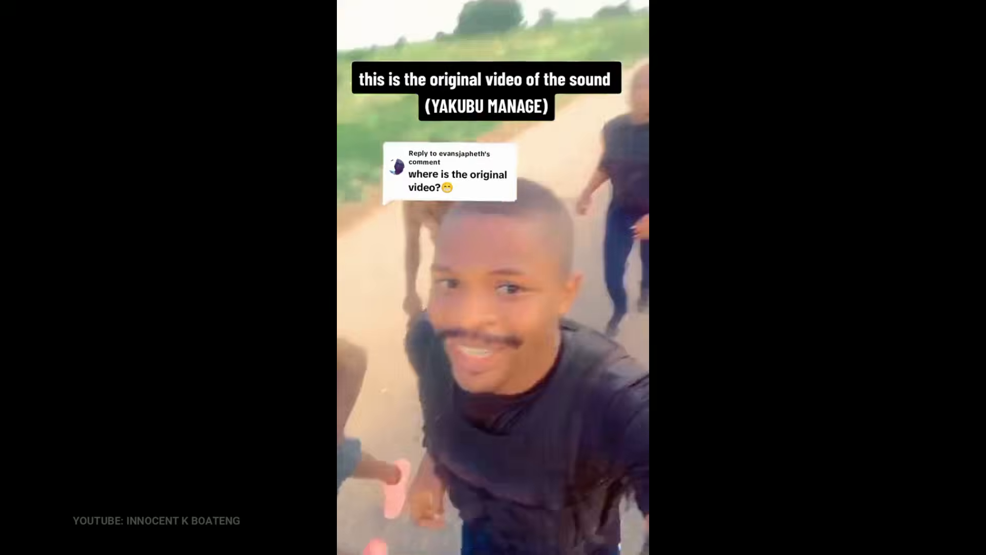
key(v)
drag(656, 166, 655, 167)
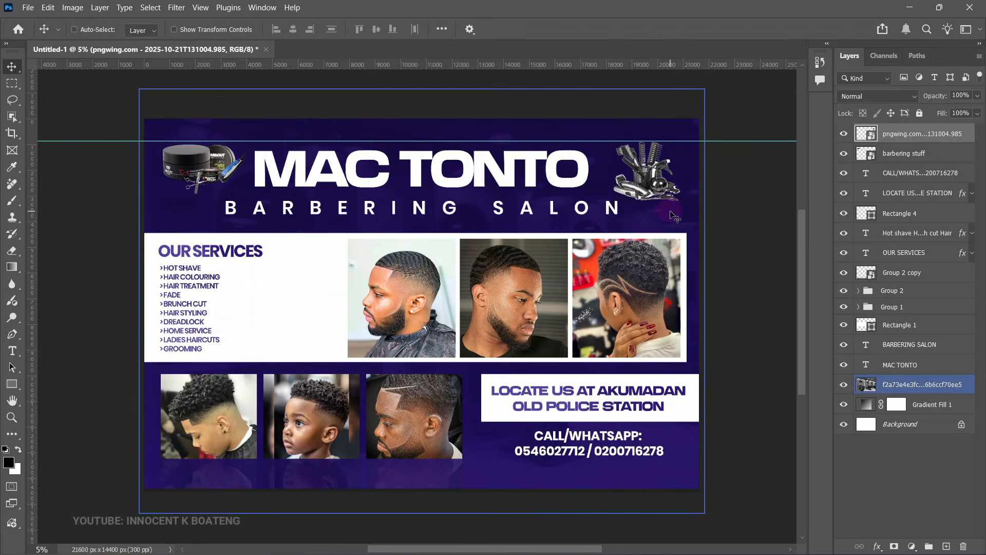
Scale the barbering tools image beside the end of the MAC TONTO title down slightly.
key(ctrl+t)
drag(686, 208, 670, 172)
key(Return)
Duplicate the CALL/WHATSAPP contact text and place the copy over the lower edge of the third bottom haircut photo.
scroll(497, 343, down, 3)
ctrl+click(472, 325)
drag(472, 325, 520, 432)
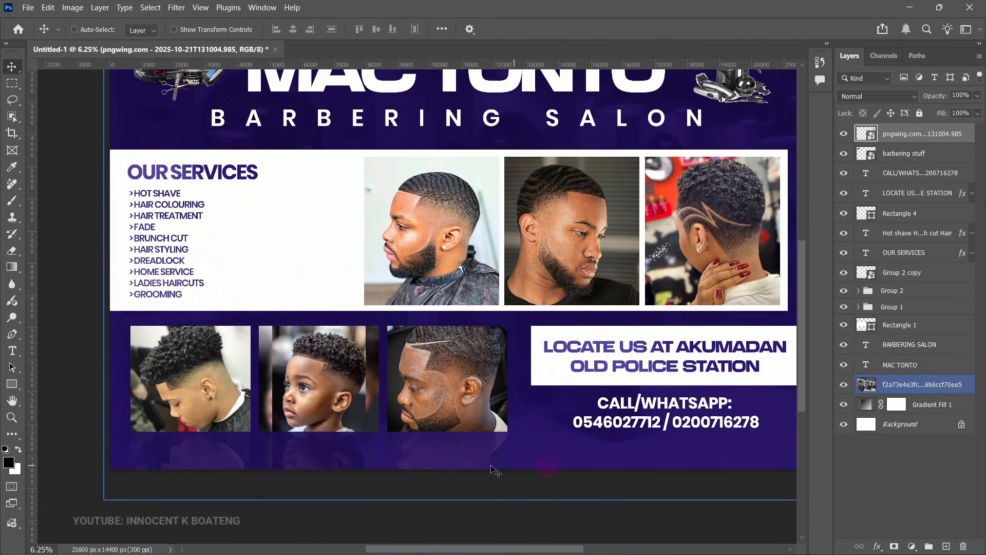
ctrl+click(619, 424)
right_click(619, 424)
click(662, 430)
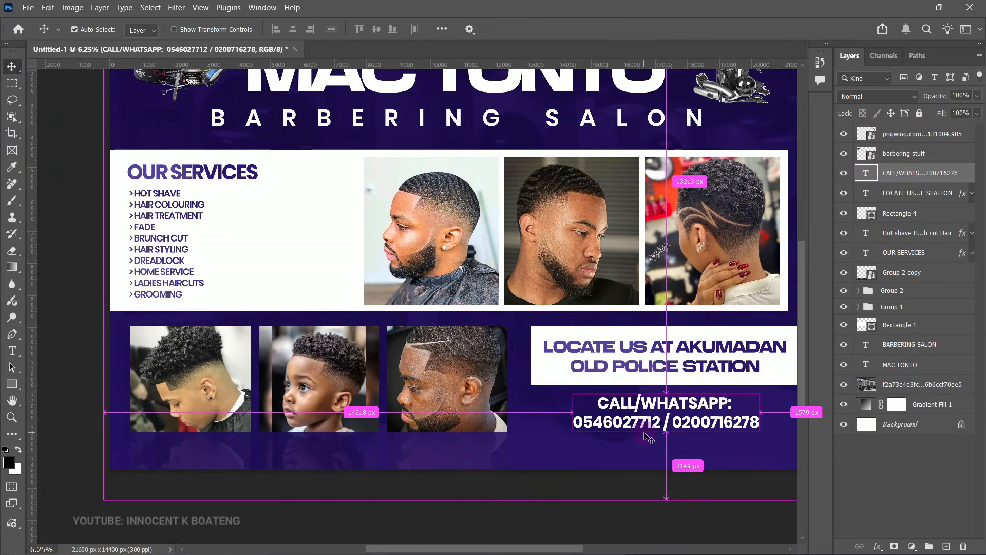
drag(648, 438, 444, 462)
Replace the copied contact text with a single line offering a 20% DISCOUNT TO ALL the channel owner's SUBSCRIBERS.
double_click(450, 436)
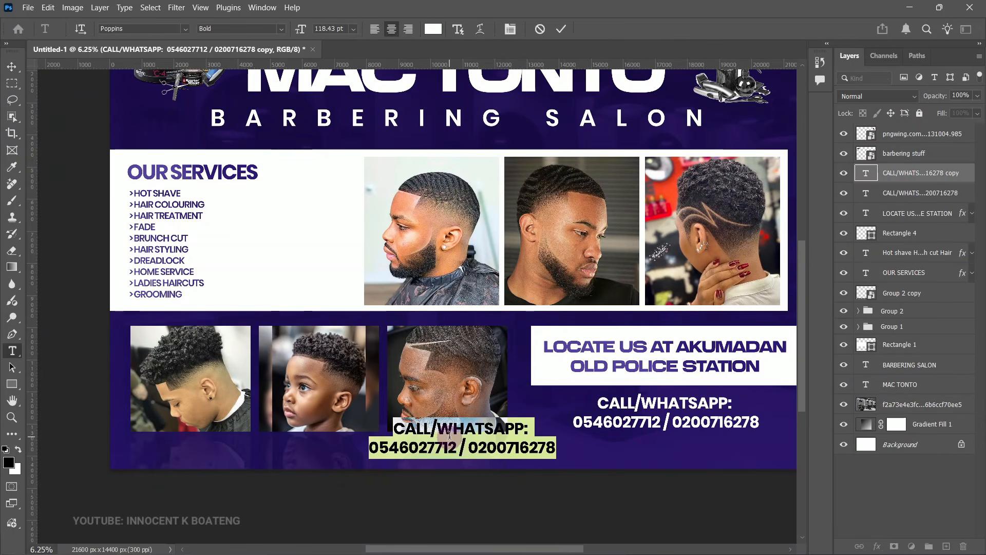
text(20)
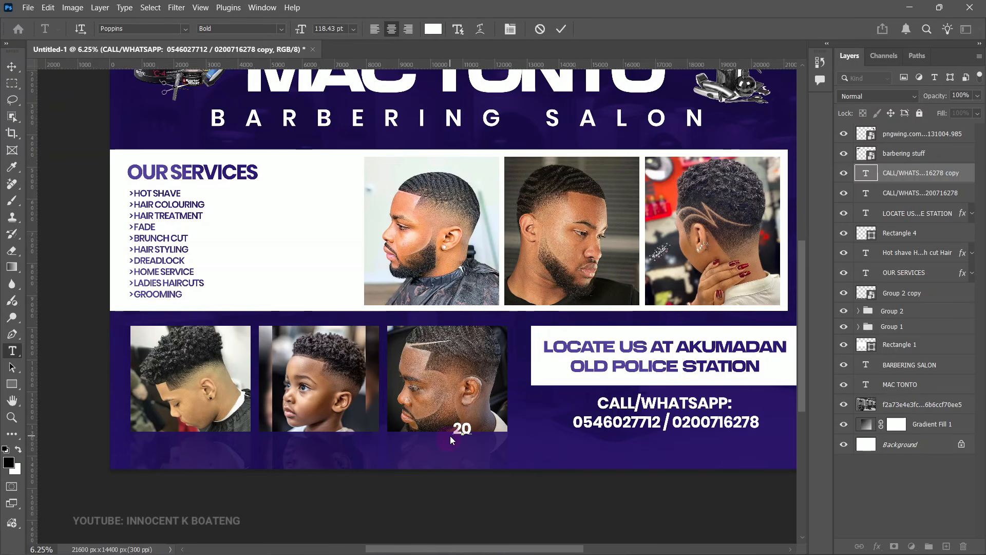
text(% DISCOUNT TO ALL INNNOCENT)
key(BackSpace)
text(T'S SUBSCRIBERS)
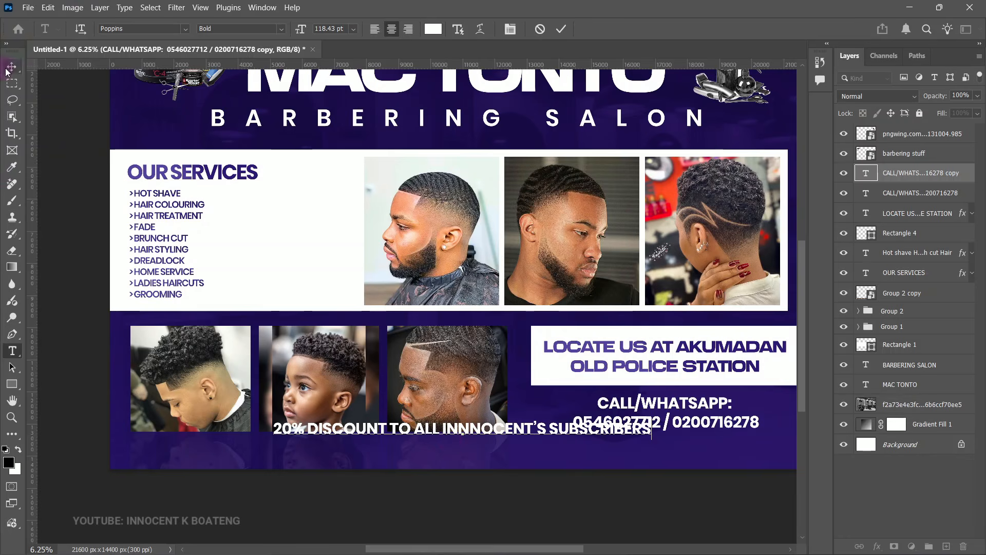
Set the whole discount line to the Poppins SemiBold font style.
key(ctrl+a)
click(285, 30)
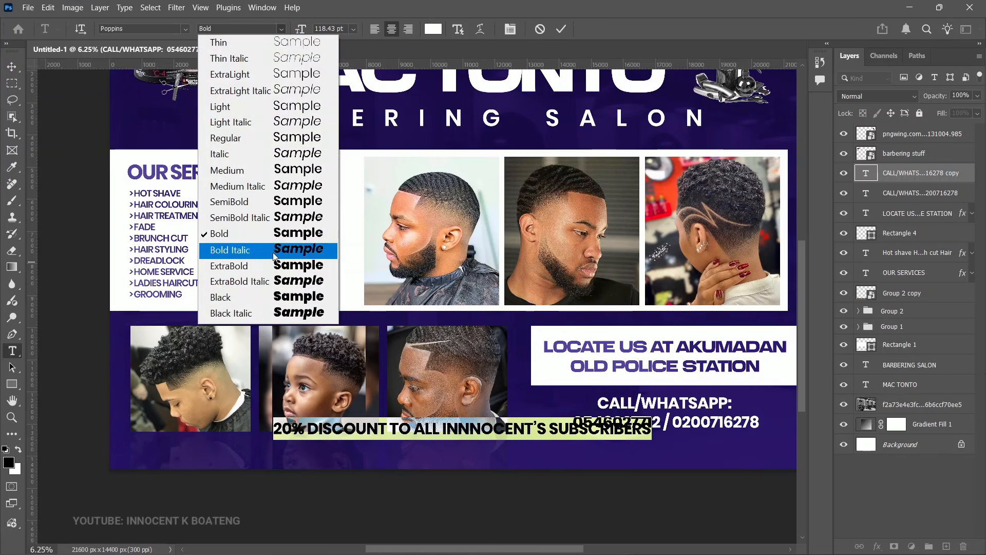
click(284, 204)
Move the discount line below the bottom photos and scale it down to about 85 pt.
click(11, 67)
drag(560, 406, 566, 427)
key(ctrl+t)
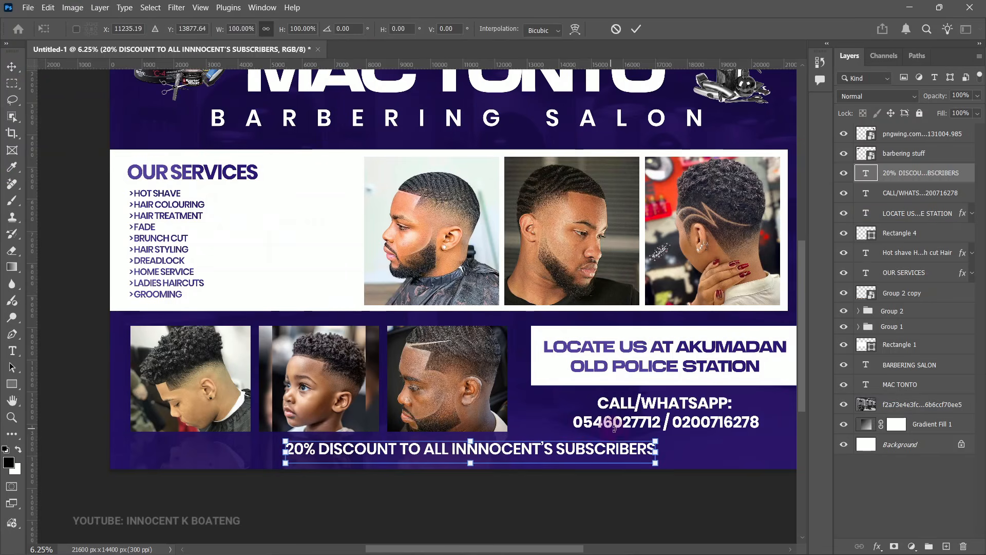
drag(624, 454, 516, 459)
key(Return)
Correct the misspelled name in the discount line by removing its extra letter N.
double_click(527, 453)
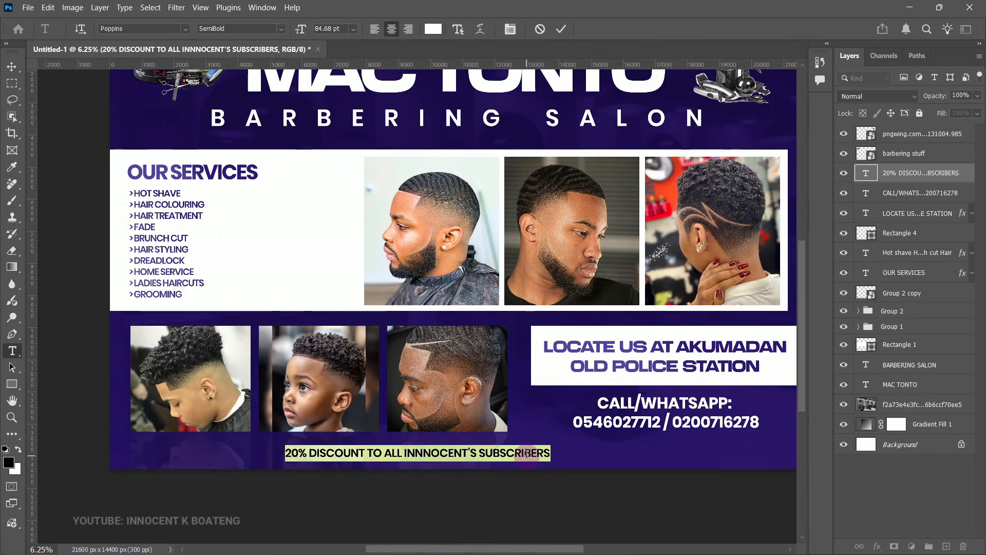
click(430, 454)
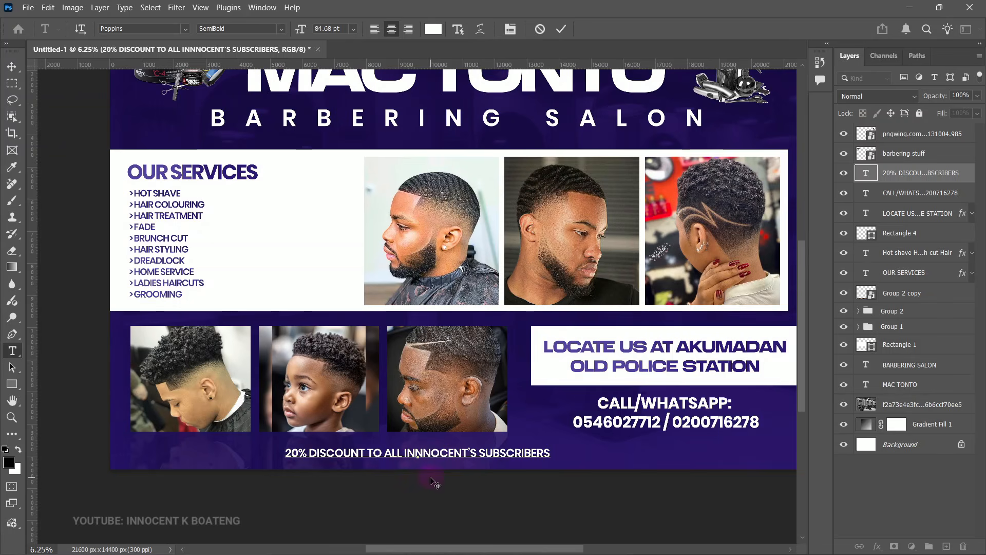
key(BackSpace)
Set the tracking of the whole discount line to 460.
key(ctrl+a)
click(510, 29)
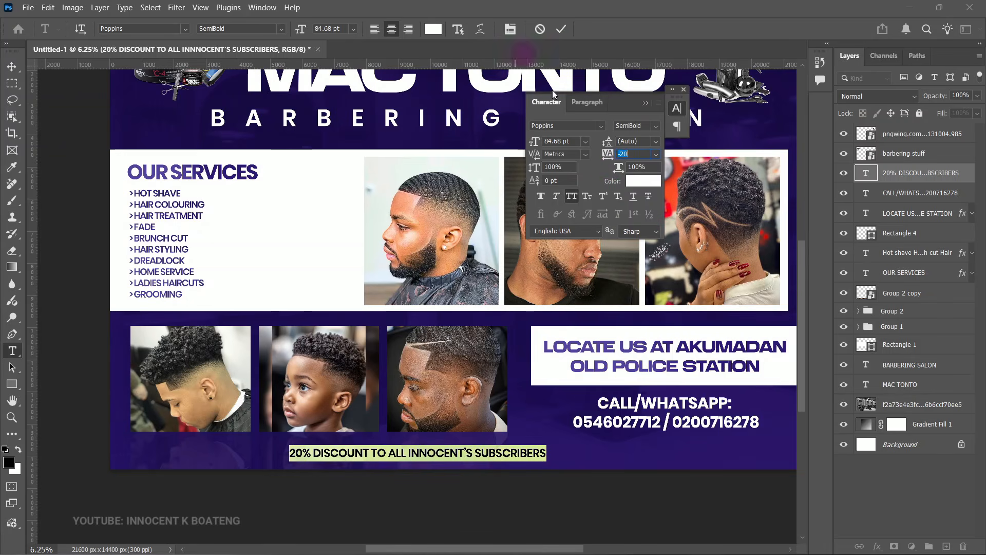
drag(613, 160, 623, 157)
click(11, 67)
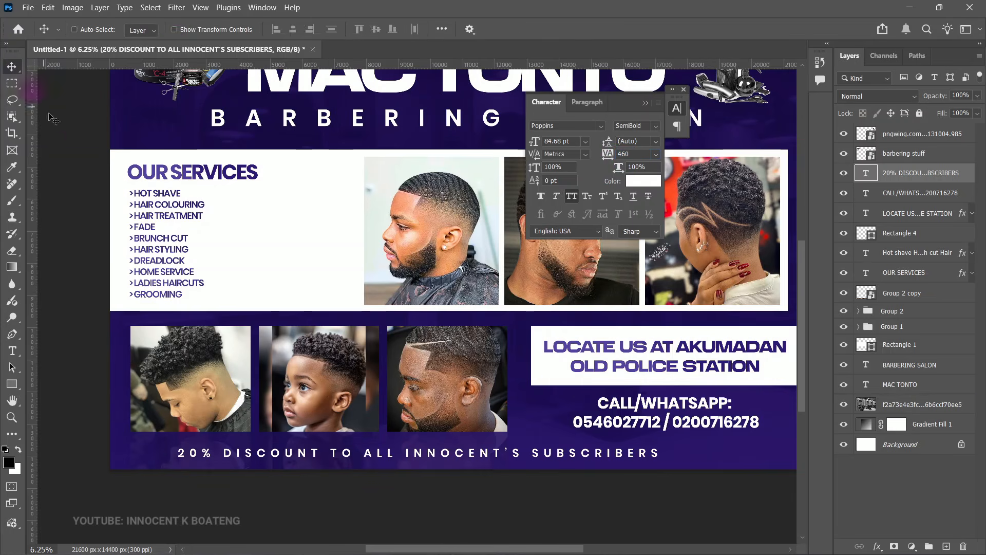
Center the discount line horizontally on the banner and scale it down to about 77.5 pt.
click(292, 30)
ctrl+click(595, 380)
ctrl+click(604, 346)
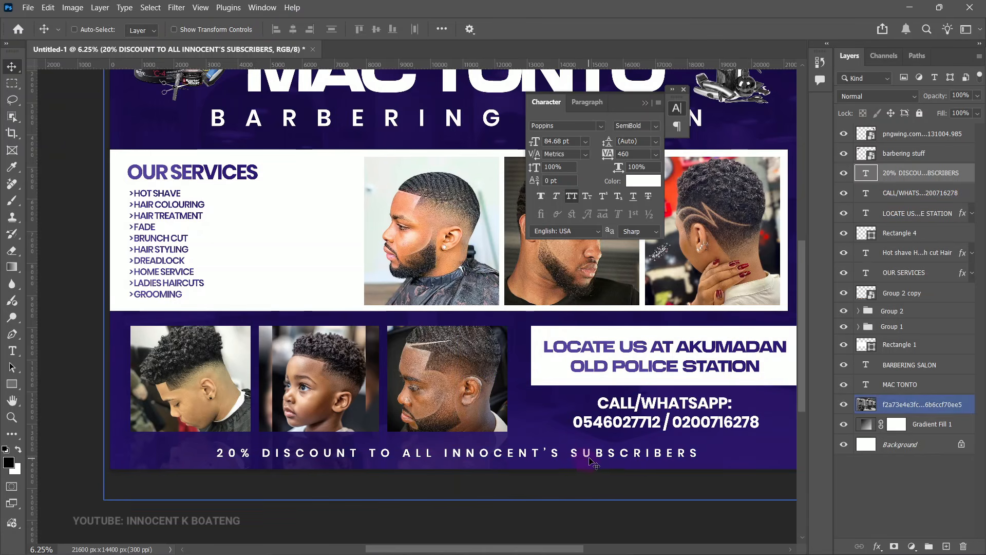
key(t)
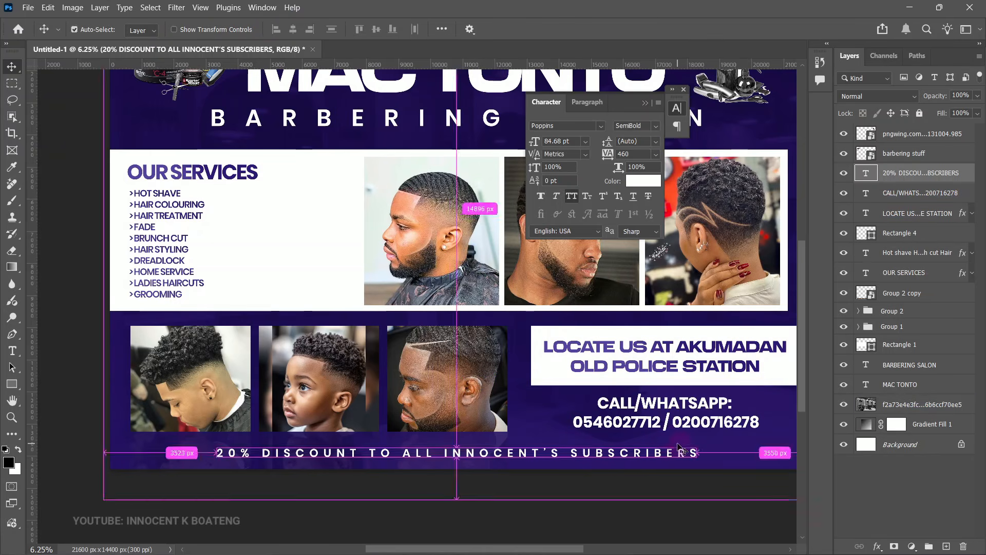
key(ctrl+t)
drag(693, 453, 624, 456)
key(Return)
key(v)
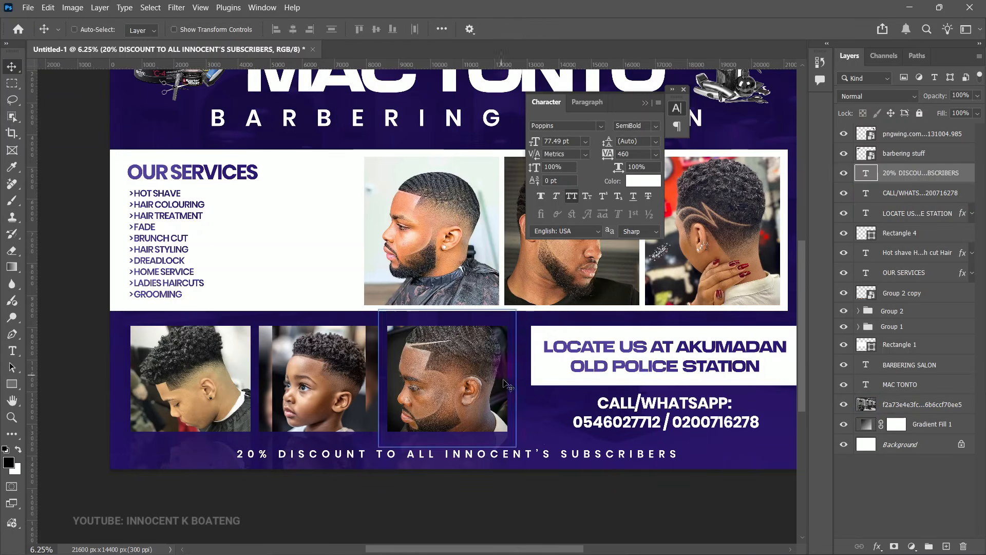
Hide the 20% discount text layer.
drag(520, 349, 522, 380)
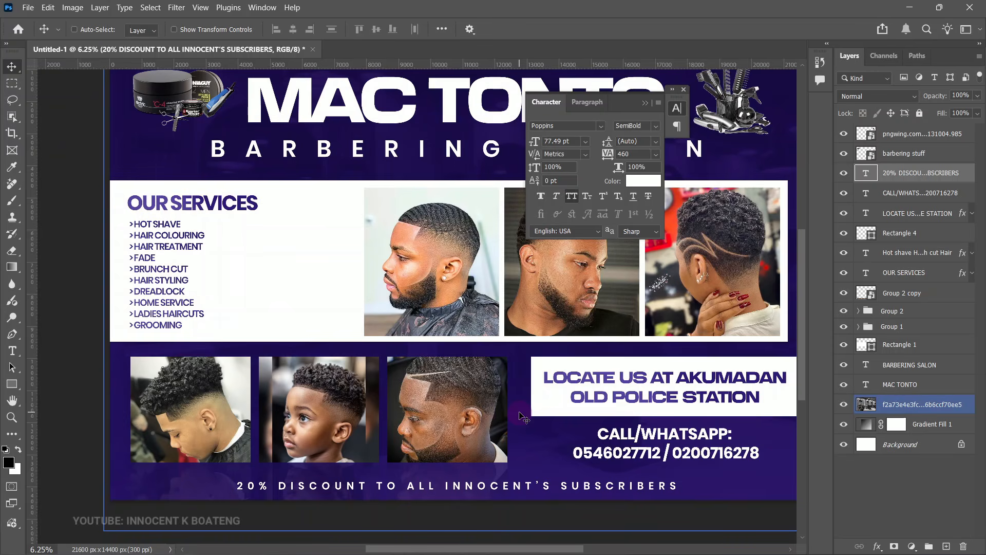
ctrl+click(522, 486)
key(ctrl+minus)
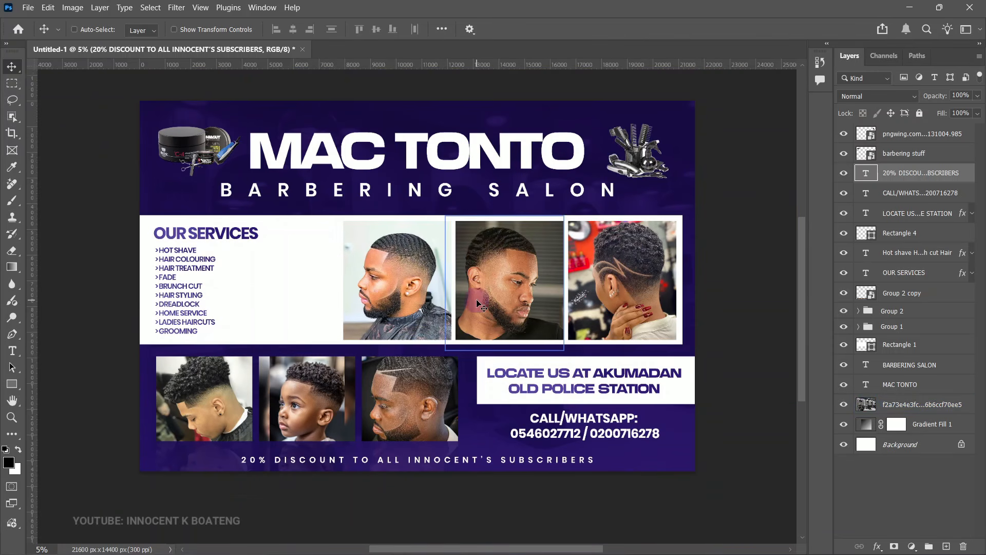
click(844, 174)
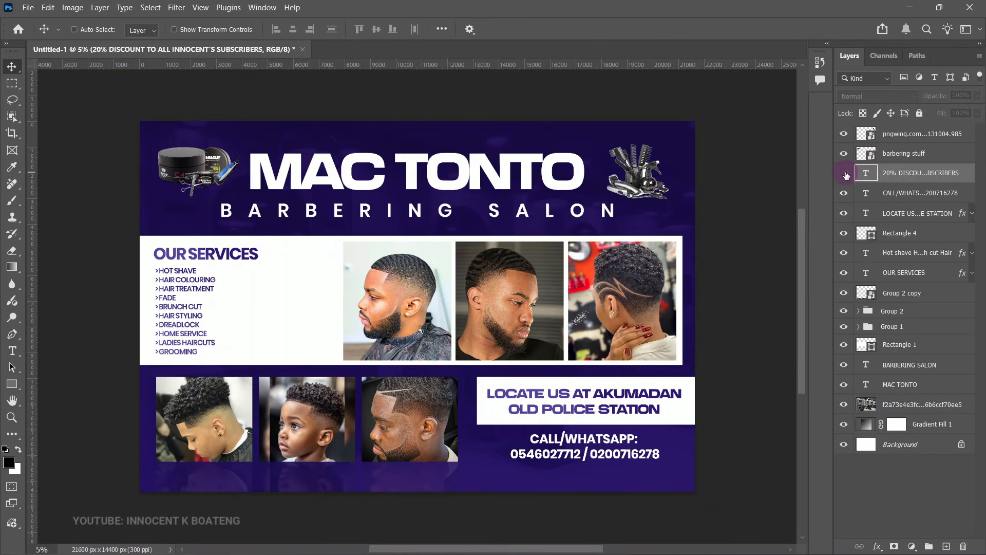
Add a Curves adjustment above the background photo layer, darkening it with a point at input 146 and output 134.
ctrl+click(672, 333)
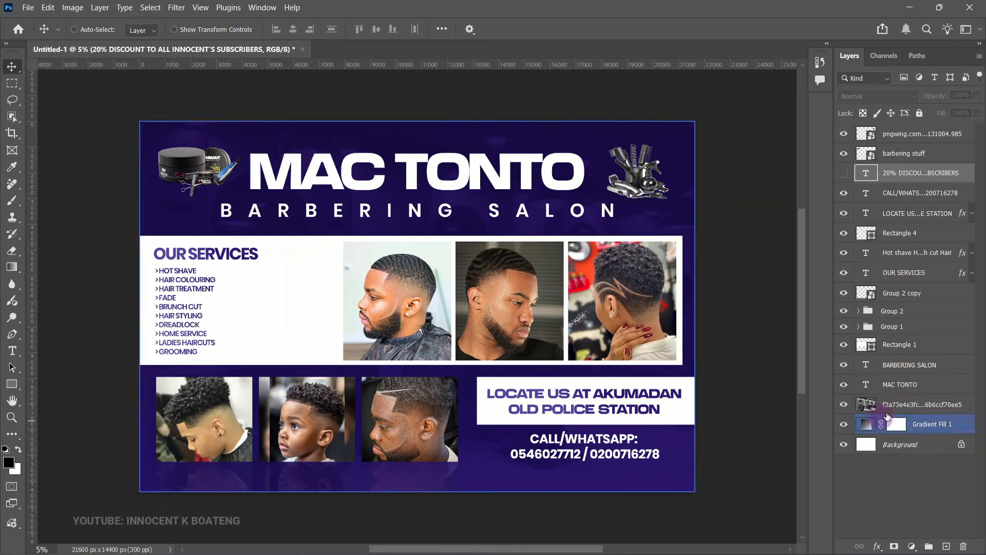
click(911, 546)
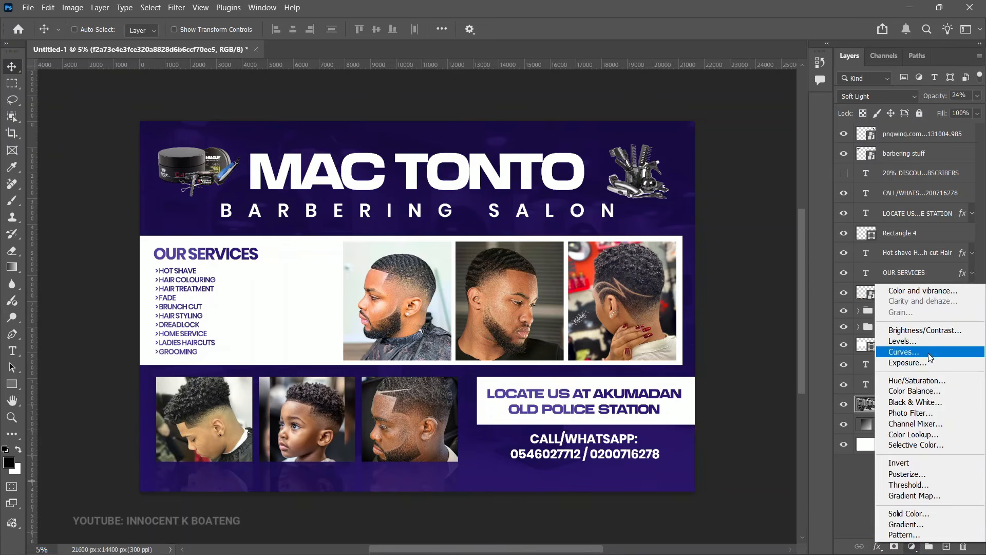
click(928, 348)
drag(703, 282, 708, 288)
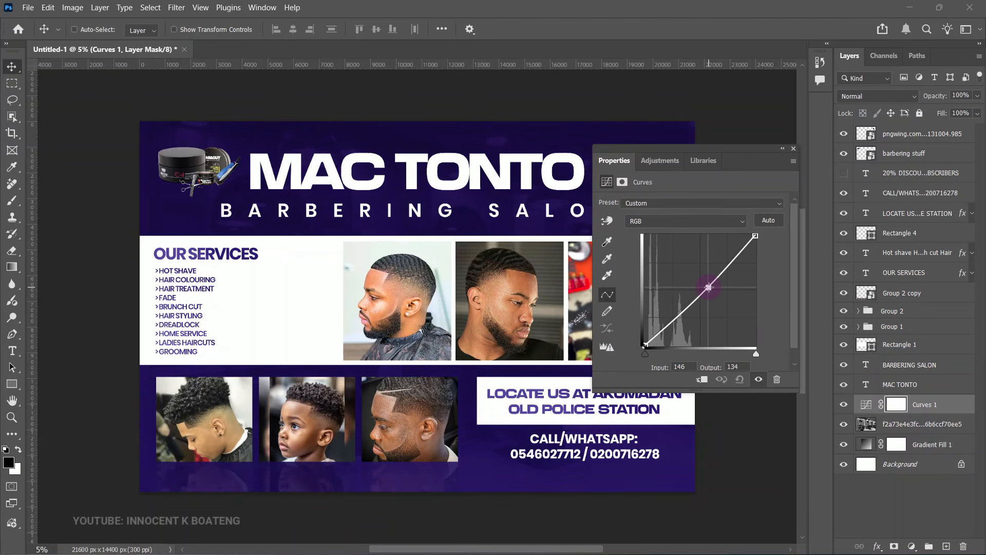
click(794, 150)
Add a Hue/Saturation adjustment above the Curves layer and shift the hue to +133.
click(911, 546)
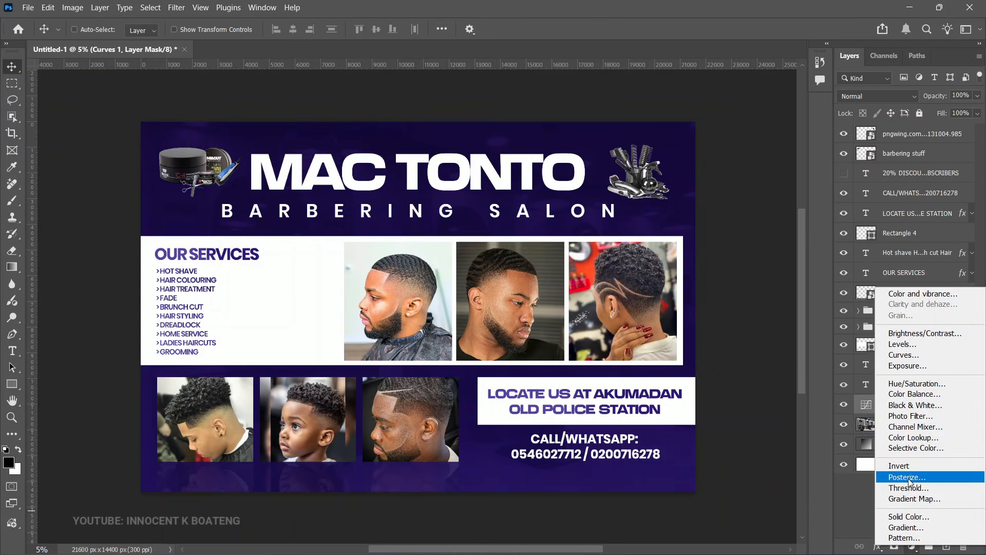
click(916, 383)
drag(694, 264, 726, 274)
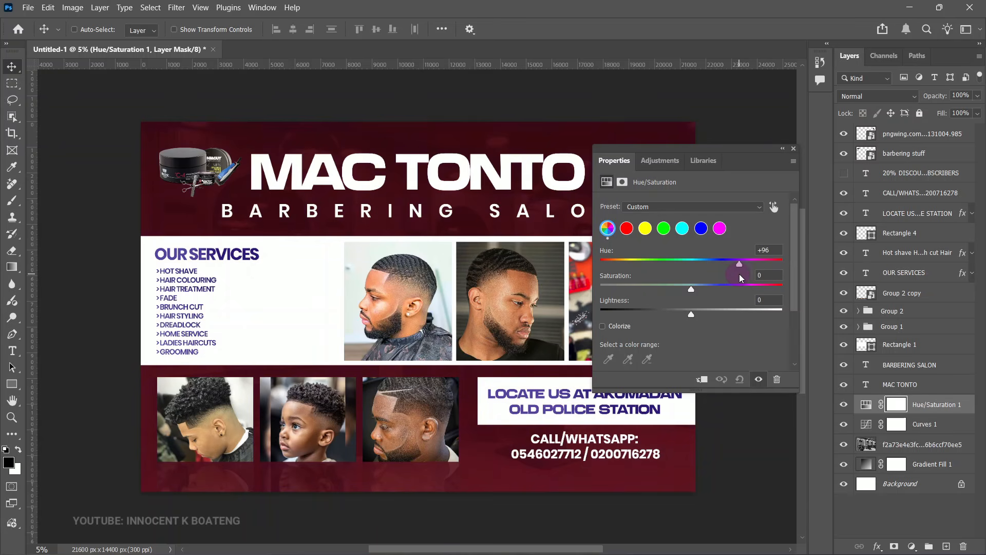
drag(746, 275, 759, 282)
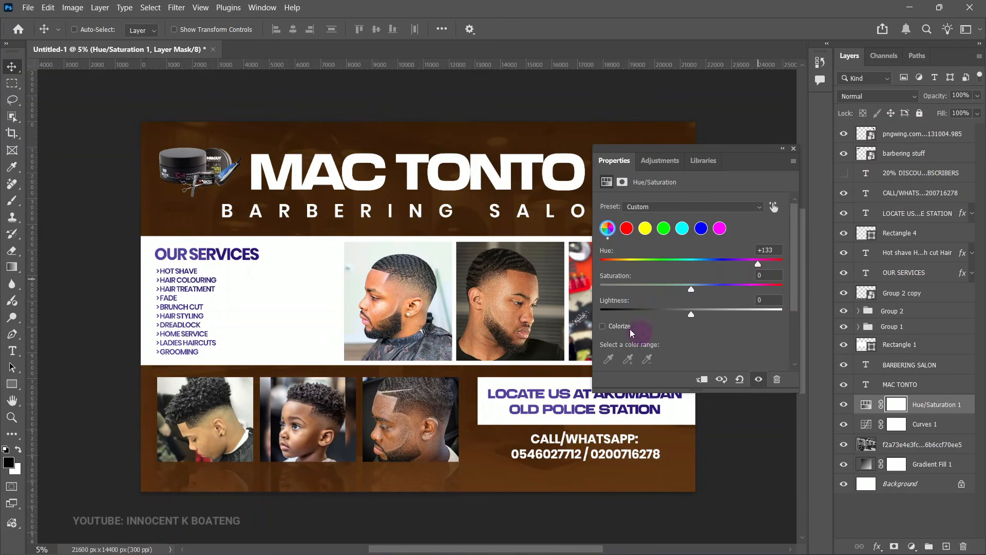
Toggle the Hue/Saturation adjustment on and off to compare the background colours, leaving it hidden.
ctrl+click(197, 269)
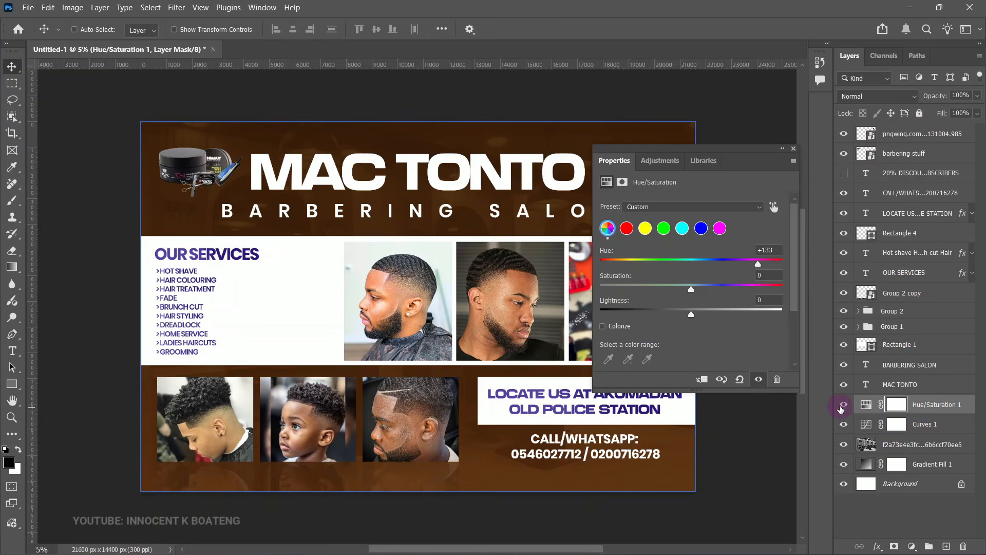
click(840, 406)
click(840, 406)
click(840, 407)
click(841, 407)
click(840, 406)
ctrl+click(488, 195)
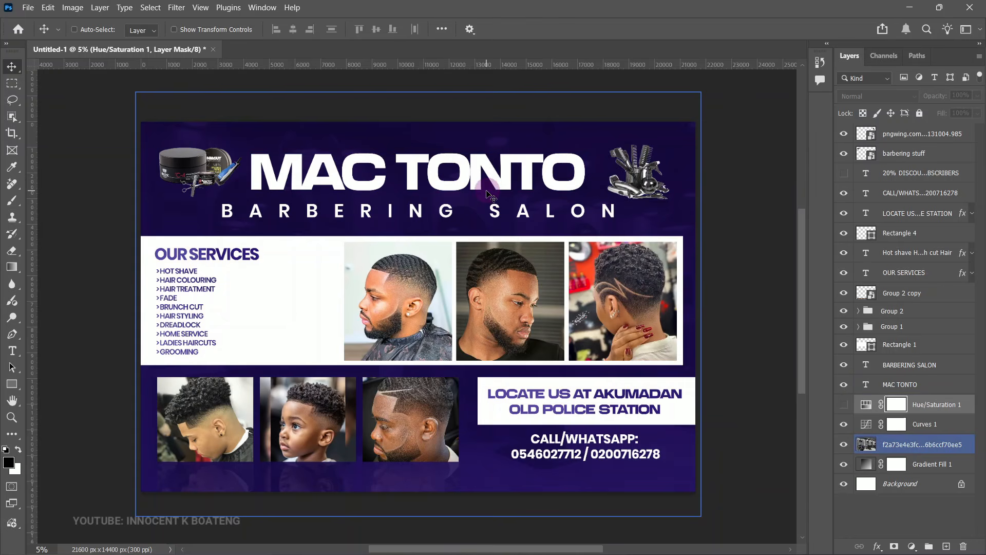